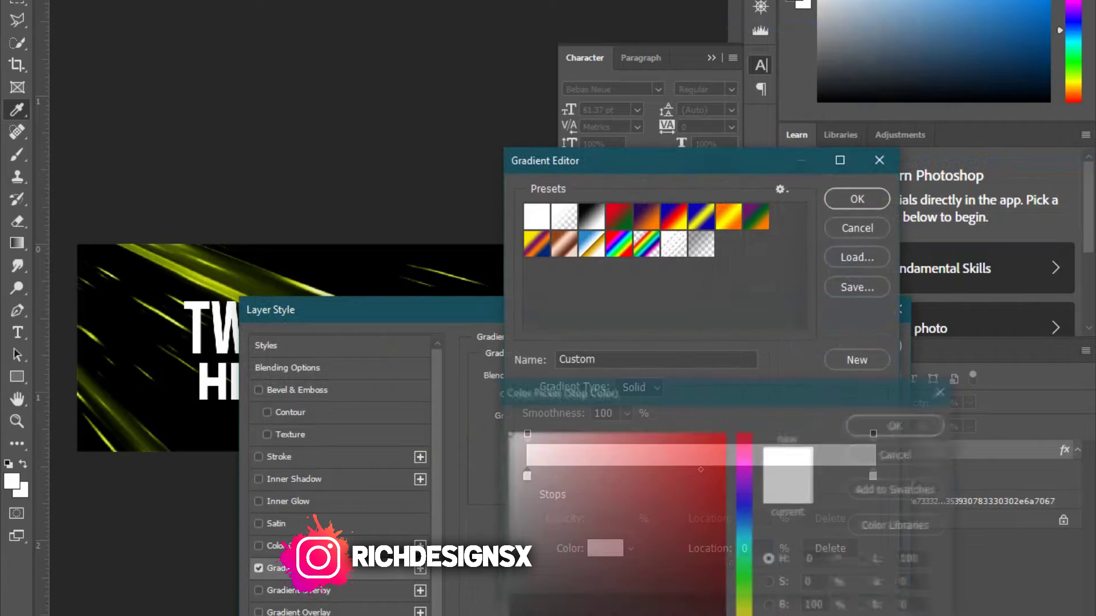
Recolor the gradient overlay stops on the TWITTER HEADER text in lime tones, giving one stop H 67, S 100, B 99.
{"action": "left_click", "coordinate": [739, 399]}
{"action": "key", "text": "Return"}
{"action": "left_click", "coordinate": [605, 548]}
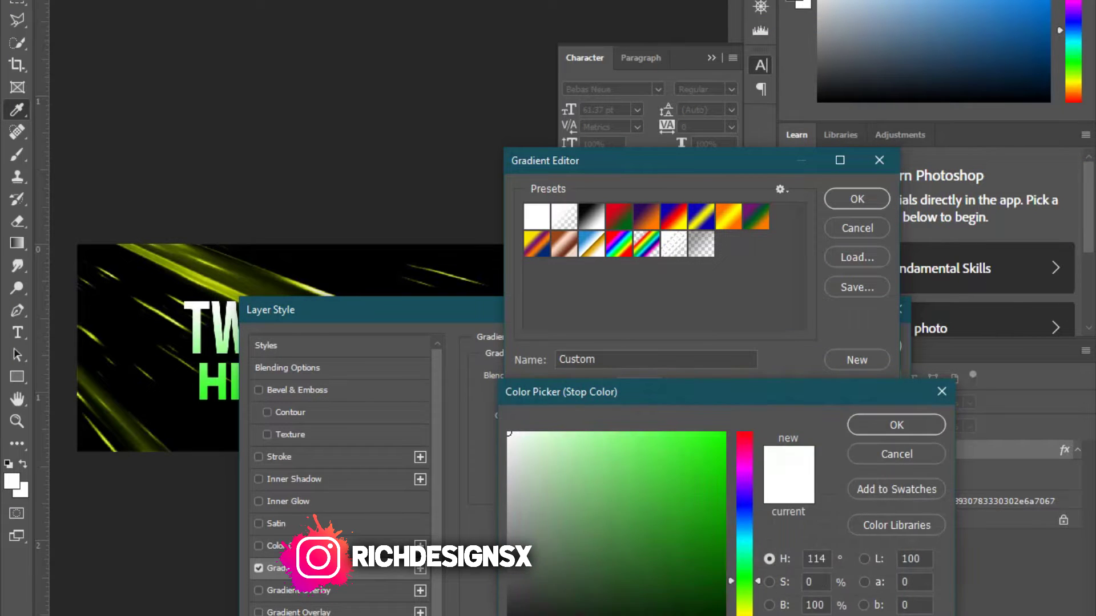
{"action": "left_click", "coordinate": [685, 571]}
{"action": "key", "text": "Return"}
{"action": "left_click", "coordinate": [605, 548]}
{"action": "left_click", "coordinate": [706, 611]}
{"action": "left_click", "coordinate": [714, 440]}
{"action": "key", "text": "Return"}
{"action": "left_click", "coordinate": [596, 579]}
{"action": "left_click", "coordinate": [660, 432]}
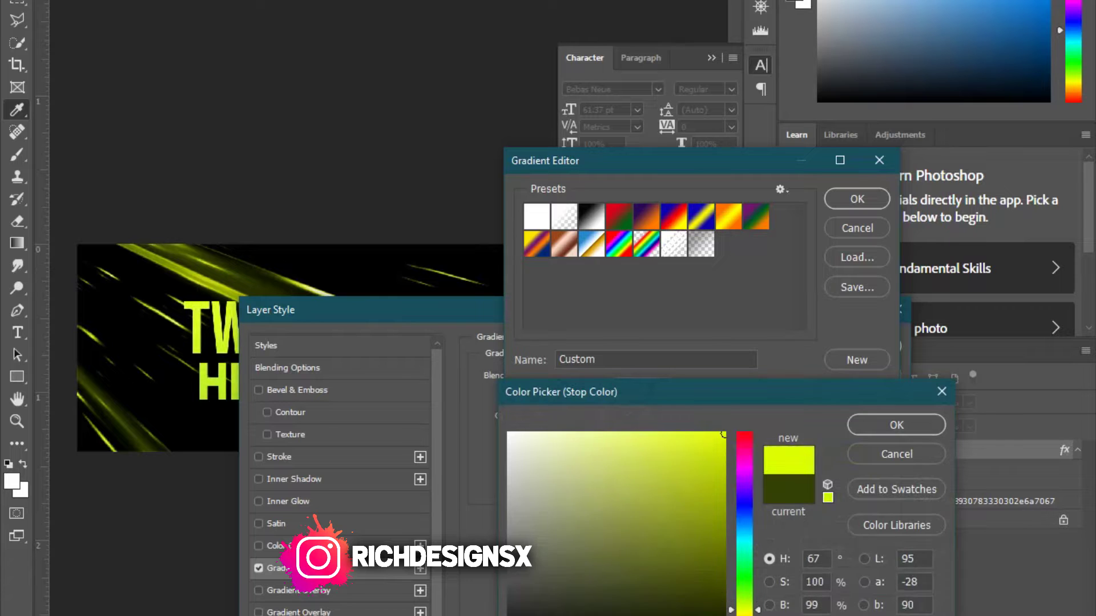
{"action": "key", "text": "Return"}
{"action": "key", "text": "Return"}
Enable an Inner Glow on the text and recolor its gradient pale lime with H 68, S 60, B 100.
{"action": "left_click_drag", "start_coordinate": [342, 309], "coordinate": [508, 278]}
{"action": "left_click", "coordinate": [453, 469]}
{"action": "left_click", "coordinate": [771, 405]}
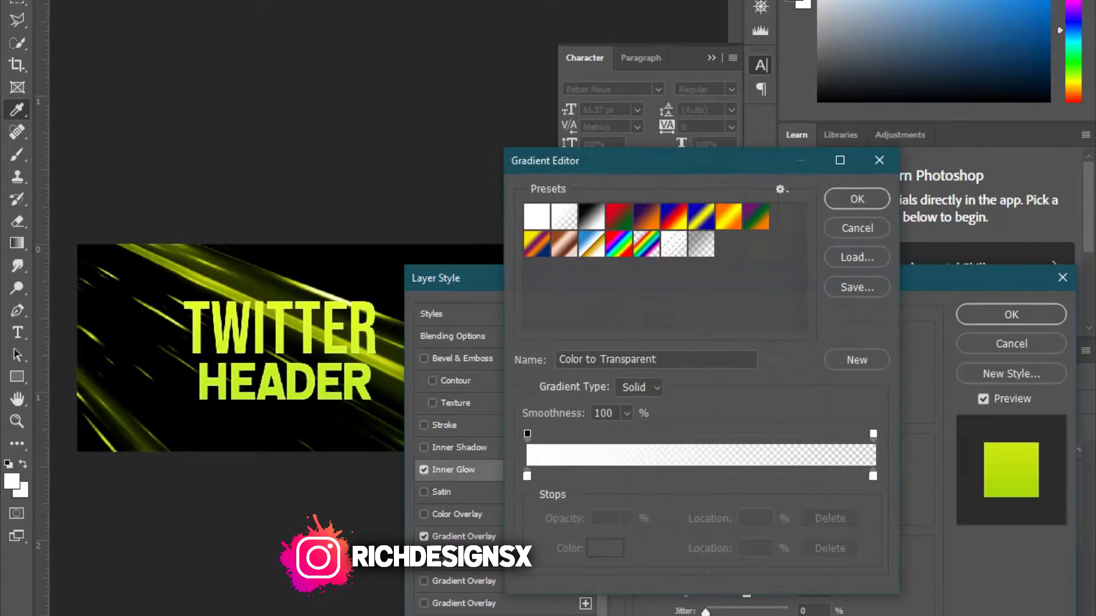
{"action": "left_click", "coordinate": [604, 548]}
{"action": "left_click", "coordinate": [710, 529]}
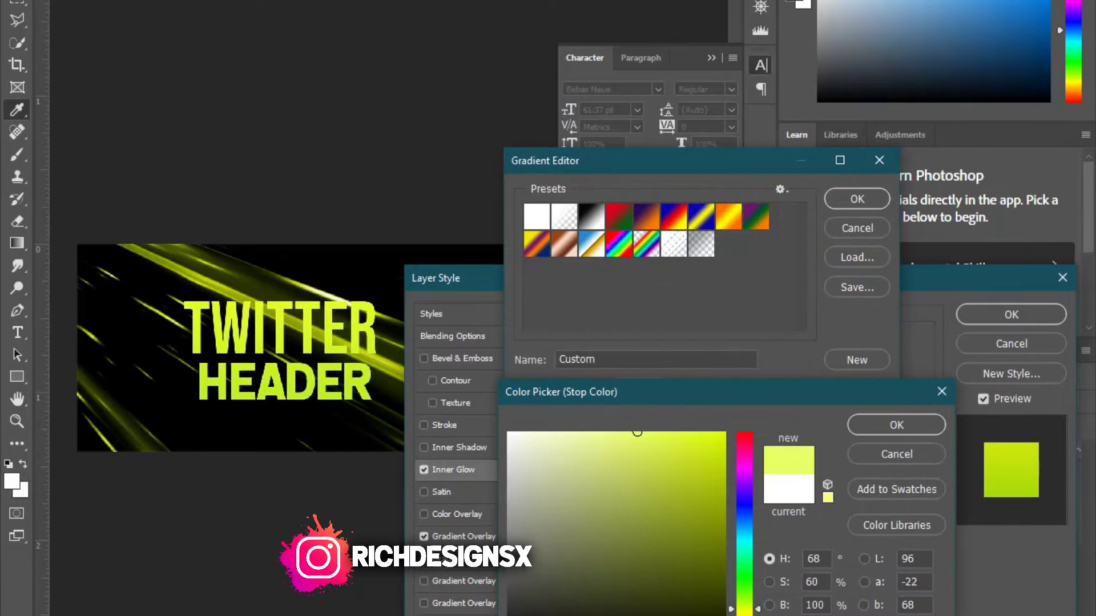
{"action": "key", "text": "Return"}
{"action": "key", "text": "Return"}
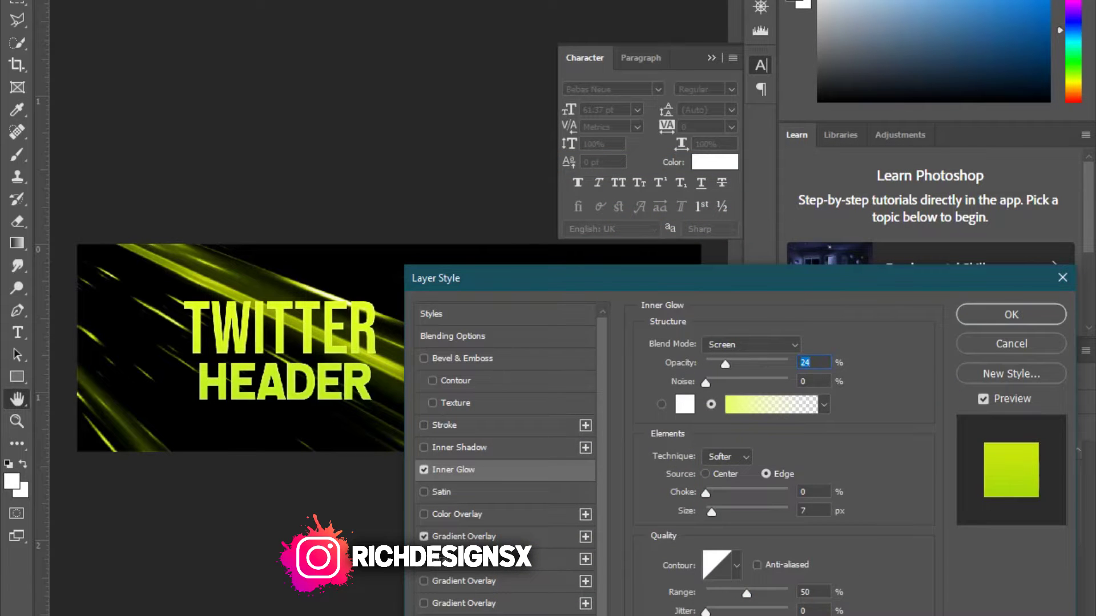
Add a drop shadow and a black Satin effect at 16% opacity to the text, and apply the layer style.
{"action": "left_click", "coordinate": [460, 448]}
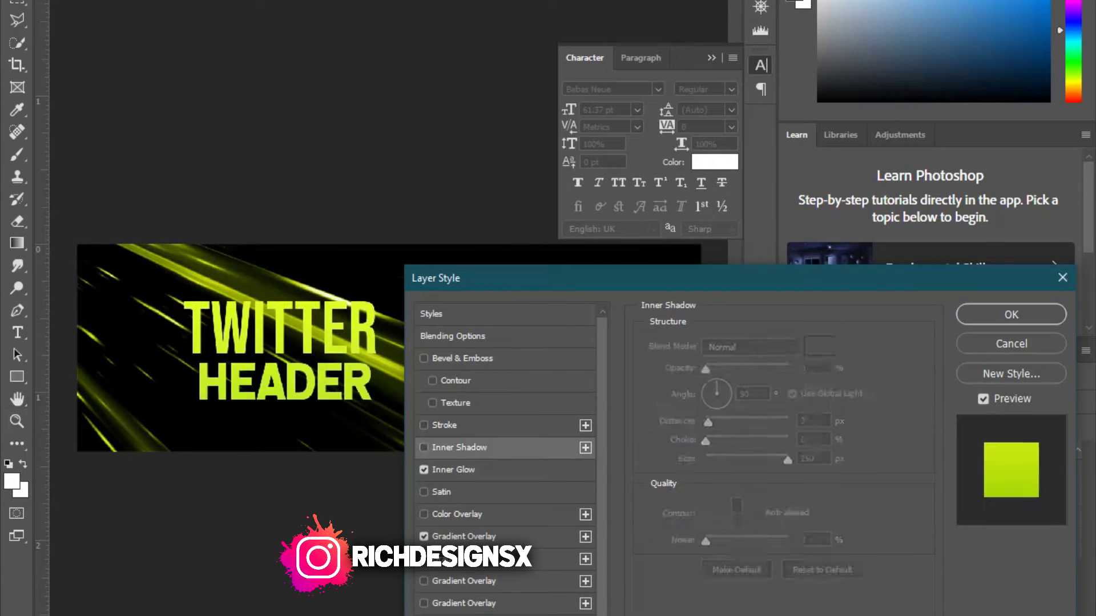
{"action": "scroll", "coordinate": [505, 456], "scroll_direction": "down", "scroll_amount": 1}
{"action": "left_click", "coordinate": [457, 614]}
{"action": "left_click", "coordinate": [423, 468]}
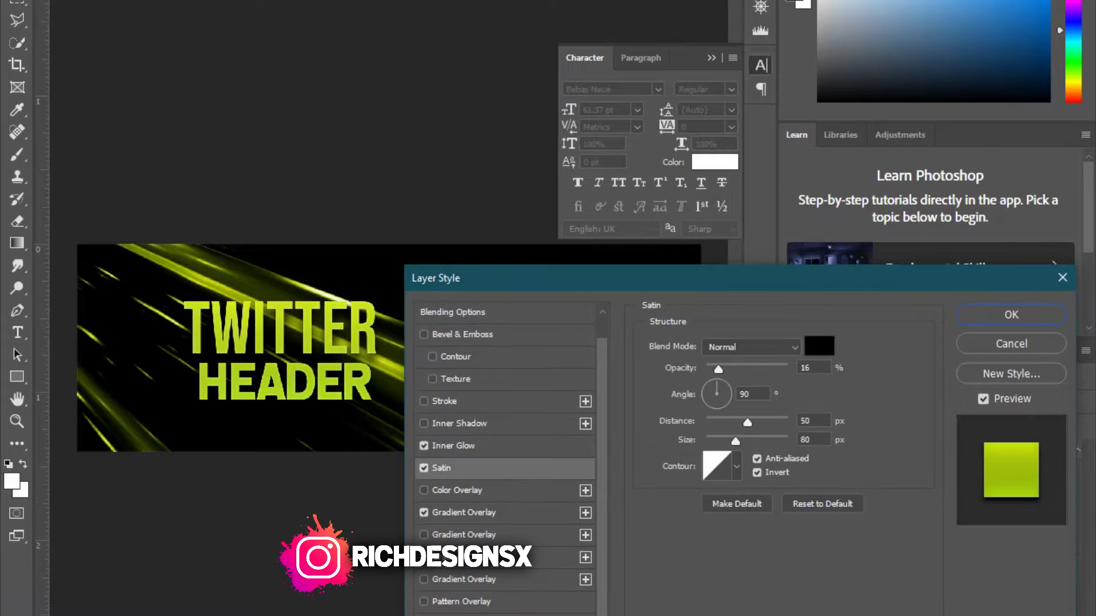
{"action": "left_click", "coordinate": [1011, 315]}
Duplicate the HEADER layer as a new smart object via copy and offset the copy slightly from the original.
{"action": "right_click", "coordinate": [859, 449]}
{"action": "left_click", "coordinate": [759, 193]}
{"action": "right_click", "coordinate": [859, 550]}
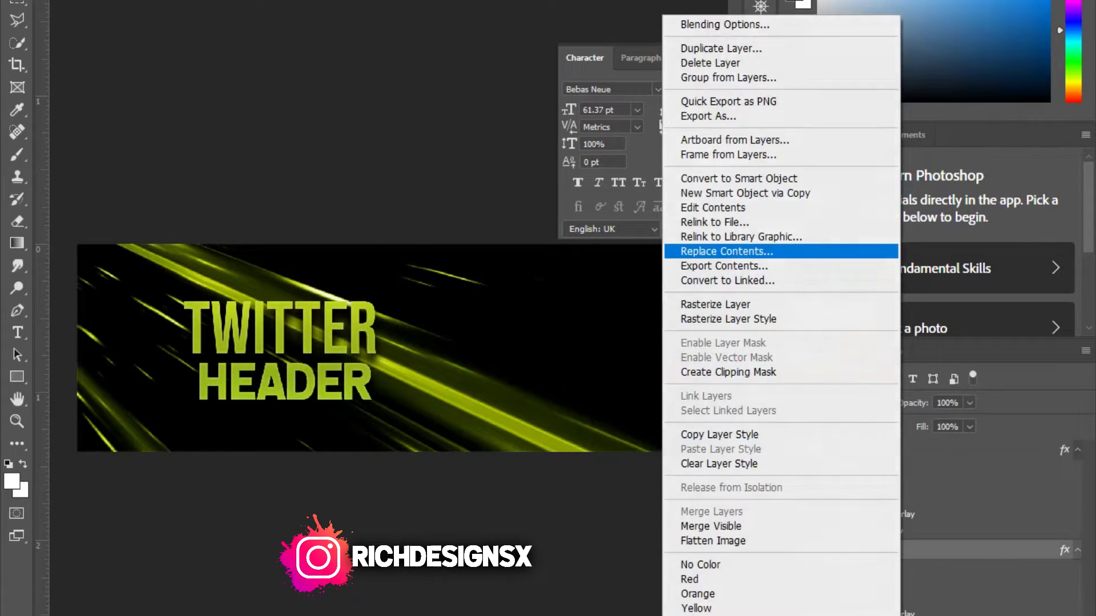
{"action": "left_click", "coordinate": [742, 247]}
{"action": "key", "text": "Escape"}
{"action": "mouse_move", "coordinate": [296, 320]}
{"action": "left_mouse_down"}
{"action": "mouse_move", "coordinate": [360, 323]}
{"action": "mouse_move", "coordinate": [365, 333]}
{"action": "mouse_move", "coordinate": [303, 328]}
{"action": "left_mouse_up"}
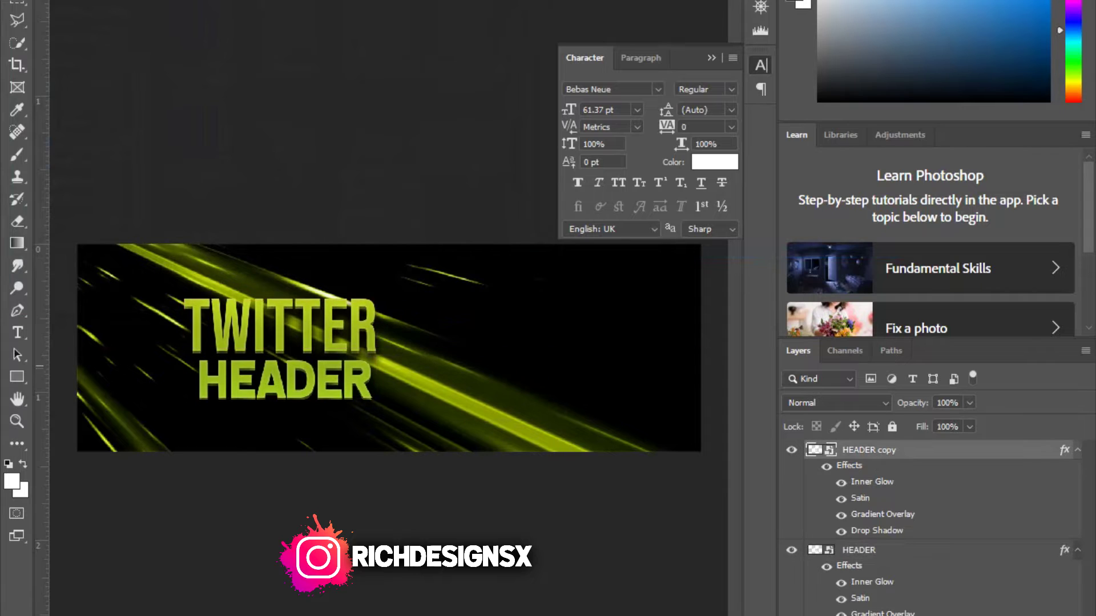
Move both stacked TWITTER HEADER layers toward the banner's center and rotate them slightly clockwise.
{"action": "left_click_drag", "start_coordinate": [282, 371], "coordinate": [221, 374]}
{"action": "left_click_drag", "start_coordinate": [331, 253], "coordinate": [342, 243]}
{"action": "left_click_drag", "start_coordinate": [287, 330], "coordinate": [428, 326]}
{"action": "key", "text": "ctrl+t"}
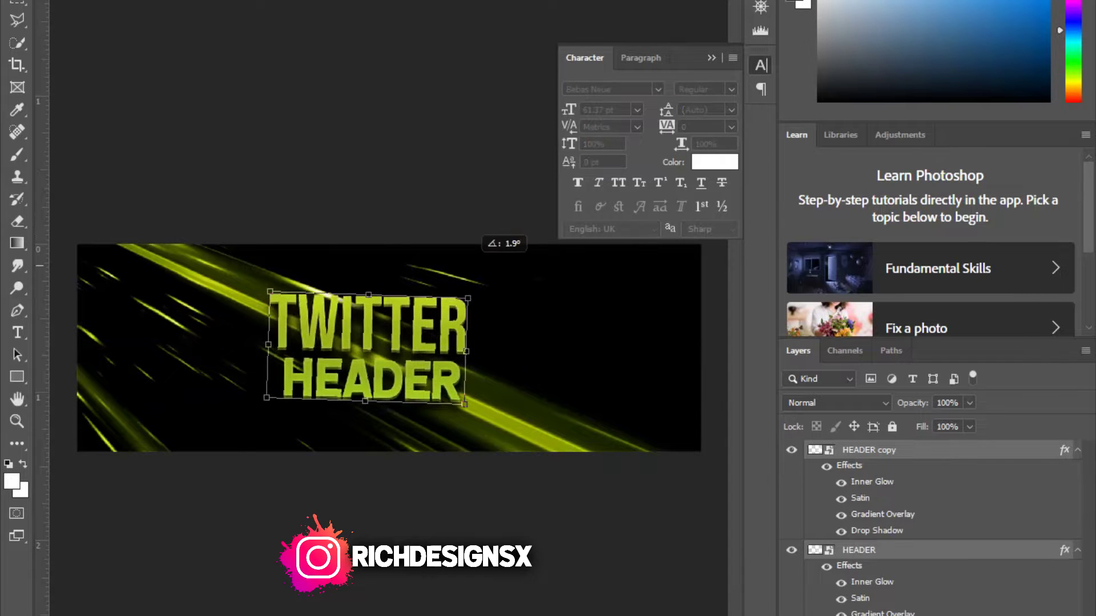
{"action": "left_click_drag", "start_coordinate": [368, 348], "coordinate": [376, 352]}
{"action": "left_click_drag", "start_coordinate": [497, 240], "coordinate": [501, 232]}
{"action": "key", "text": "Return"}
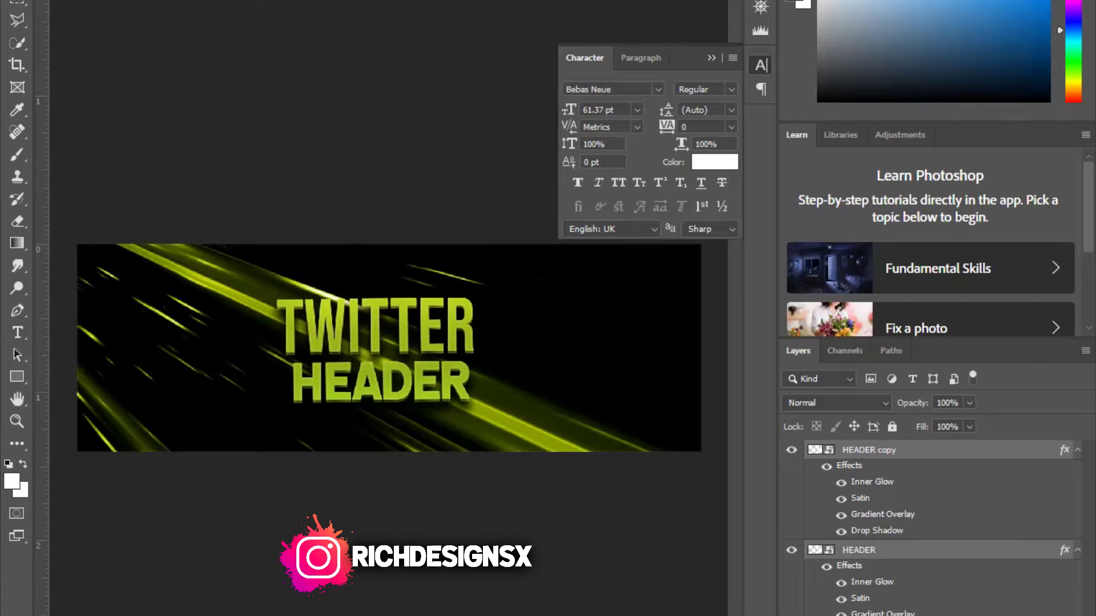
Save the layer effects of the header text as a new style preset.
{"action": "right_click", "coordinate": [947, 449]}
{"action": "left_click", "coordinate": [759, 27]}
{"action": "left_click", "coordinate": [928, 373]}
{"action": "left_click", "coordinate": [736, 142]}
{"action": "left_click", "coordinate": [960, 311]}
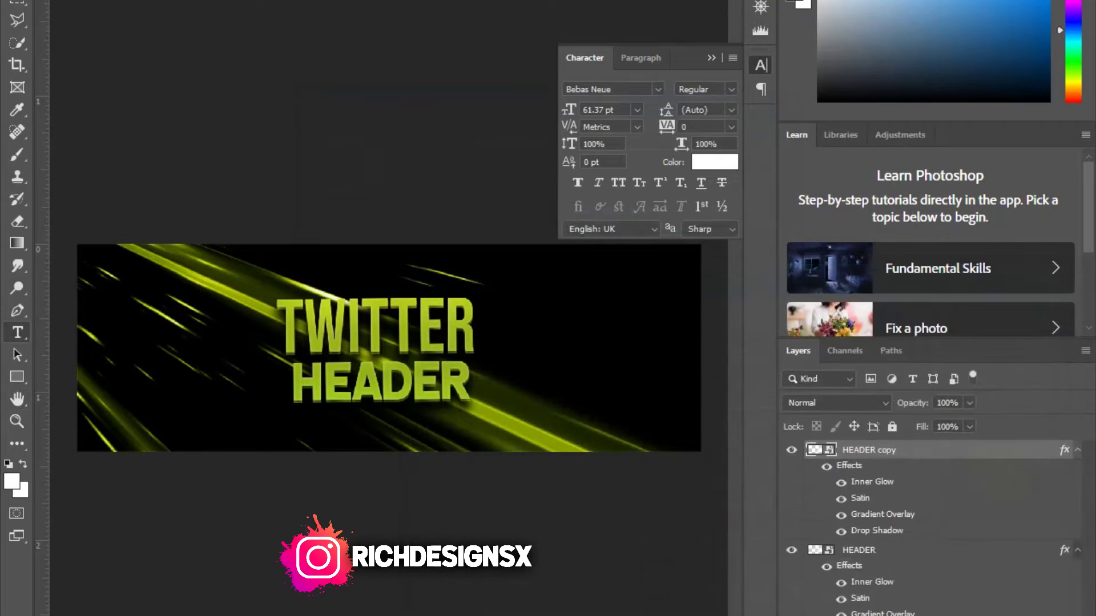
Add an underline swash below HEADER using the letter F in the Have Heart Swash font.
{"action": "left_click", "coordinate": [292, 434]}
{"action": "type", "text": "F"}
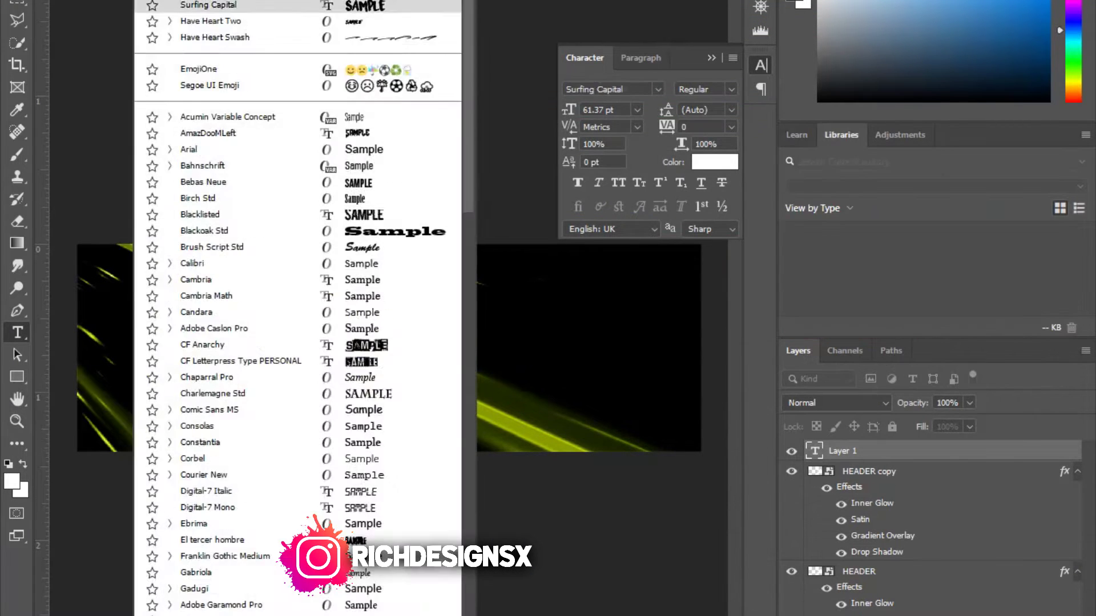
{"action": "left_click", "coordinate": [188, 35]}
{"action": "key", "text": "ctrl+Return"}
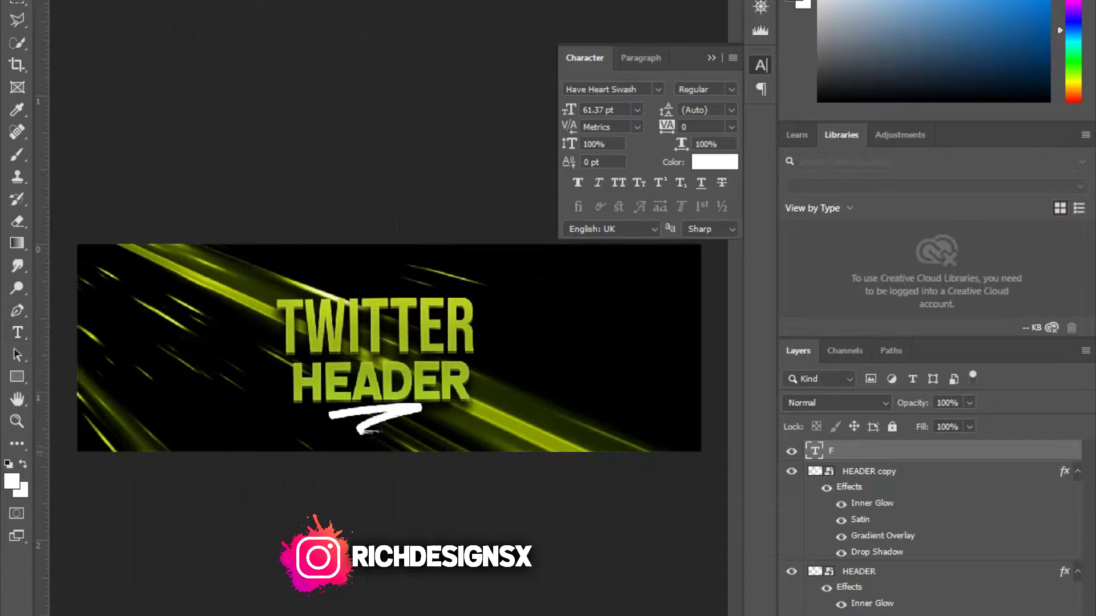
Close the Character panel.
{"action": "left_click", "coordinate": [797, 135]}
{"action": "left_click", "coordinate": [900, 134]}
{"action": "left_click", "coordinate": [733, 58]}
{"action": "left_click", "coordinate": [771, 400]}
Show the Styles presets and apply the saved lime style to the swash under HEADER.
{"action": "left_click", "coordinate": [1086, 5]}
{"action": "key", "text": "Escape"}
{"action": "left_click", "coordinate": [845, 351]}
{"action": "left_click", "coordinate": [891, 351]}
{"action": "left_click", "coordinate": [798, 351]}
{"action": "left_click", "coordinate": [797, 135]}
{"action": "left_click", "coordinate": [841, 134]}
{"action": "left_click", "coordinate": [797, 134]}
{"action": "left_click", "coordinate": [354, 0]}
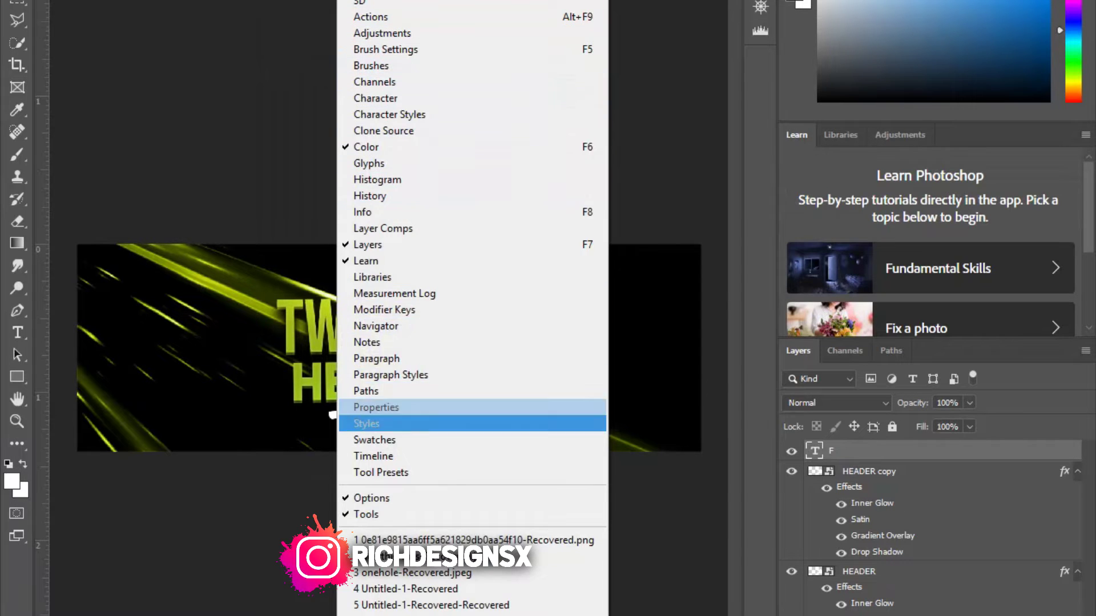
{"action": "left_click", "coordinate": [371, 426]}
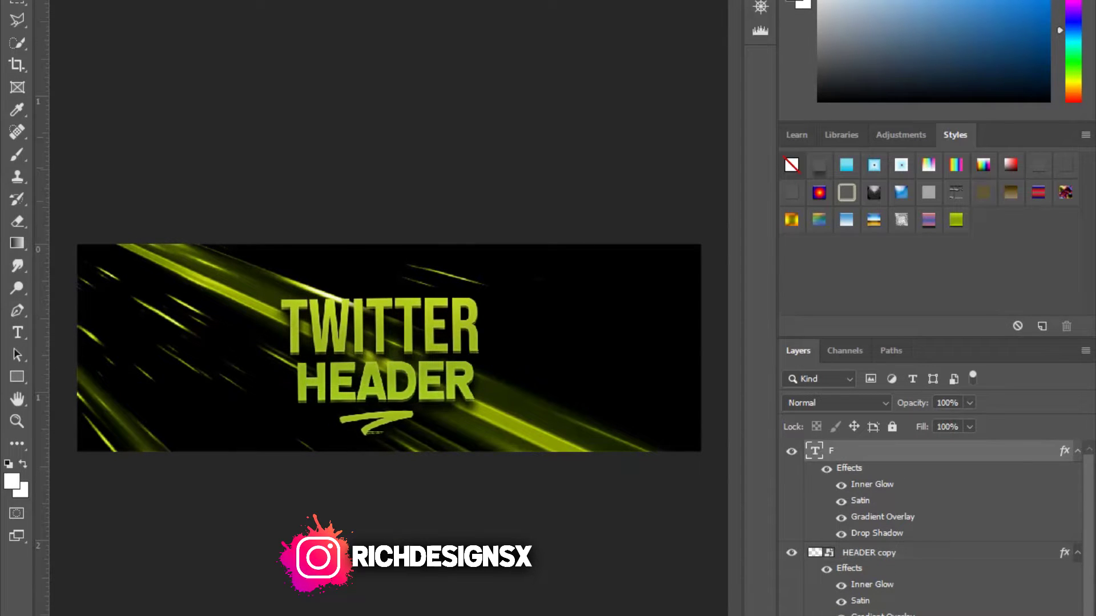
Draw a tall, narrow rectangle spanning the full banner height near its left side.
{"action": "key", "text": "alt+f"}
{"action": "key", "text": "Escape"}
{"action": "key", "text": "u"}
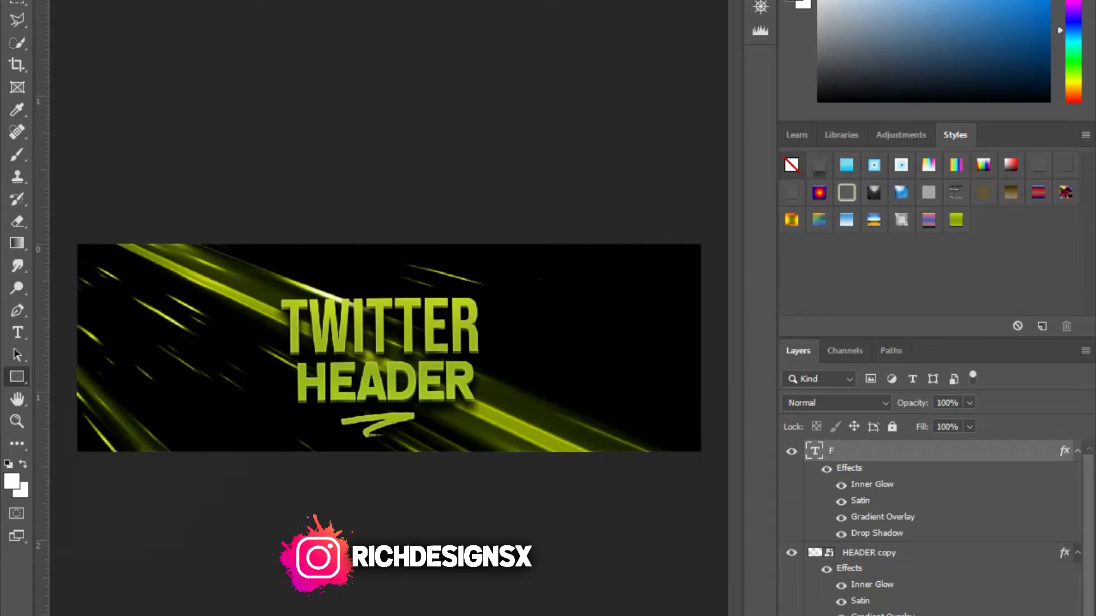
{"action": "left_click_drag", "start_coordinate": [93, 240], "coordinate": [174, 455]}
{"action": "left_click", "coordinate": [733, 58]}
{"action": "left_click", "coordinate": [772, 89]}
Tilt the narrow rectangle counterclockwise and shift it toward the banner's left edge as a slanted bar.
{"action": "key", "text": "ctrl+t"}
{"action": "left_click_drag", "start_coordinate": [175, 347], "coordinate": [148, 343]}
{"action": "left_click_drag", "start_coordinate": [183, 234], "coordinate": [171, 171]}
{"action": "left_click_drag", "start_coordinate": [157, 320], "coordinate": [147, 320]}
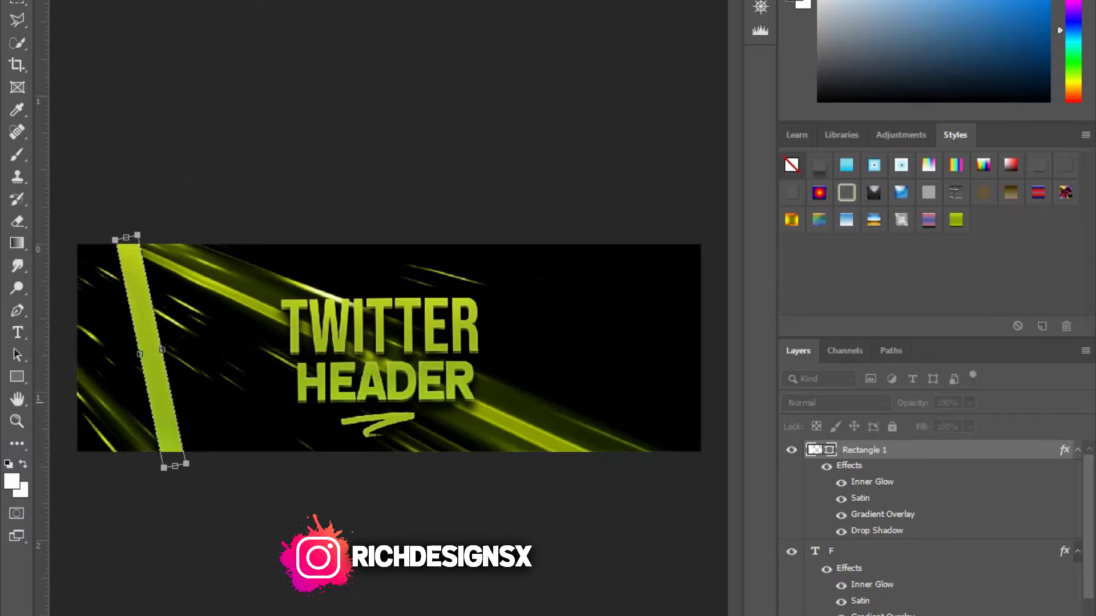
{"action": "key", "text": "Return"}
{"action": "key", "text": "Return"}
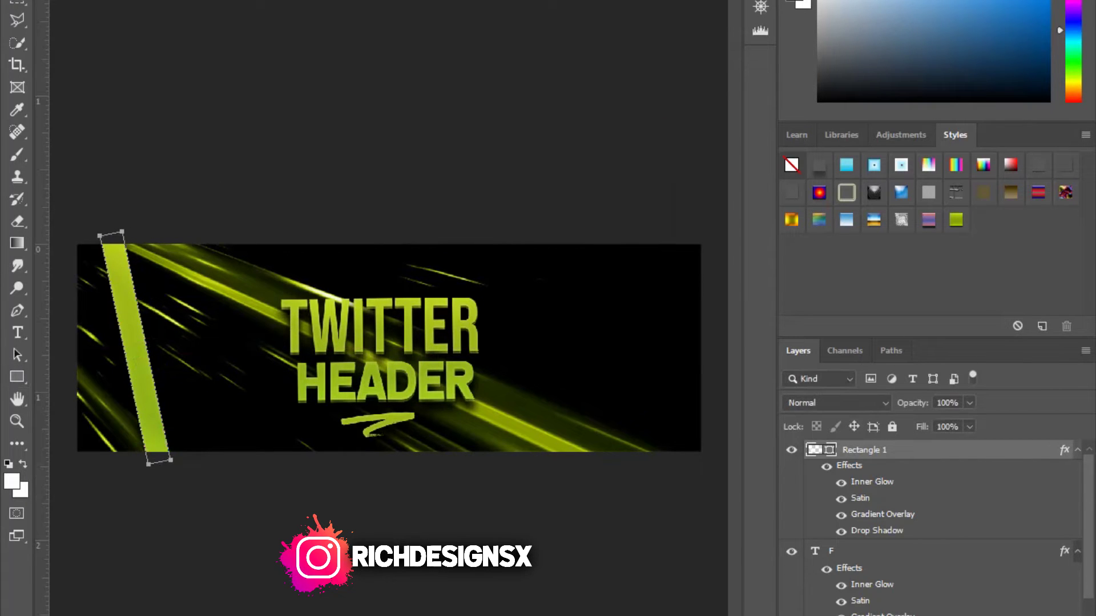
{"action": "key", "text": "Escape"}
Duplicate the slanted bar and place a mirrored copy along the banner's right edge.
{"action": "right_click", "coordinate": [893, 450]}
{"action": "left_click", "coordinate": [702, 97]}
{"action": "left_click_drag", "start_coordinate": [137, 348], "coordinate": [533, 348]}
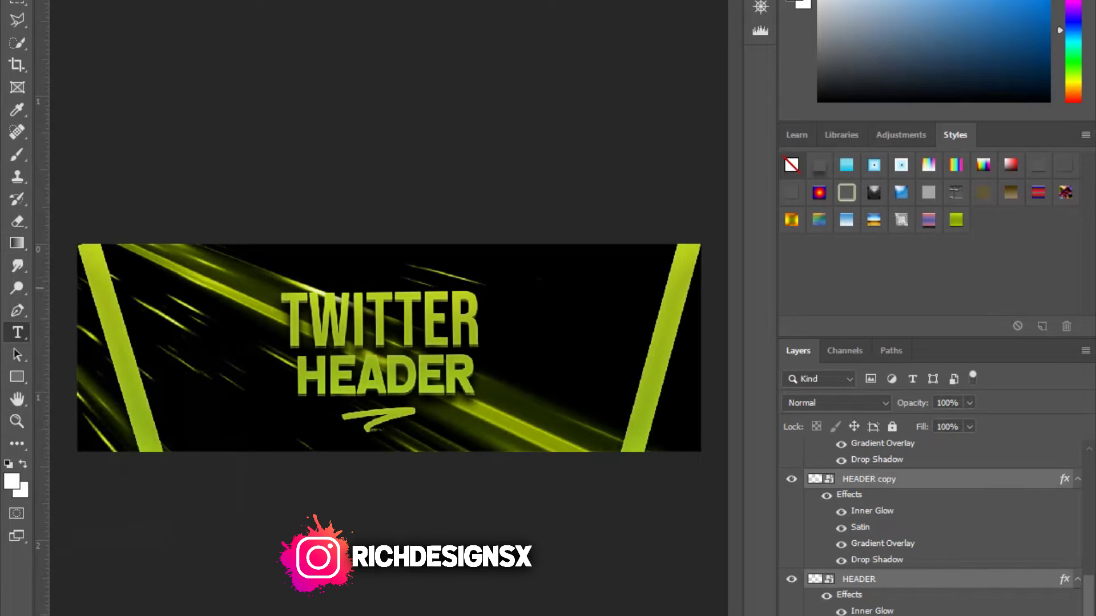
Add a new text layer above TWITTER reading SPEED ART in a bold condensed font.
{"action": "key", "text": "ctrl+v"}
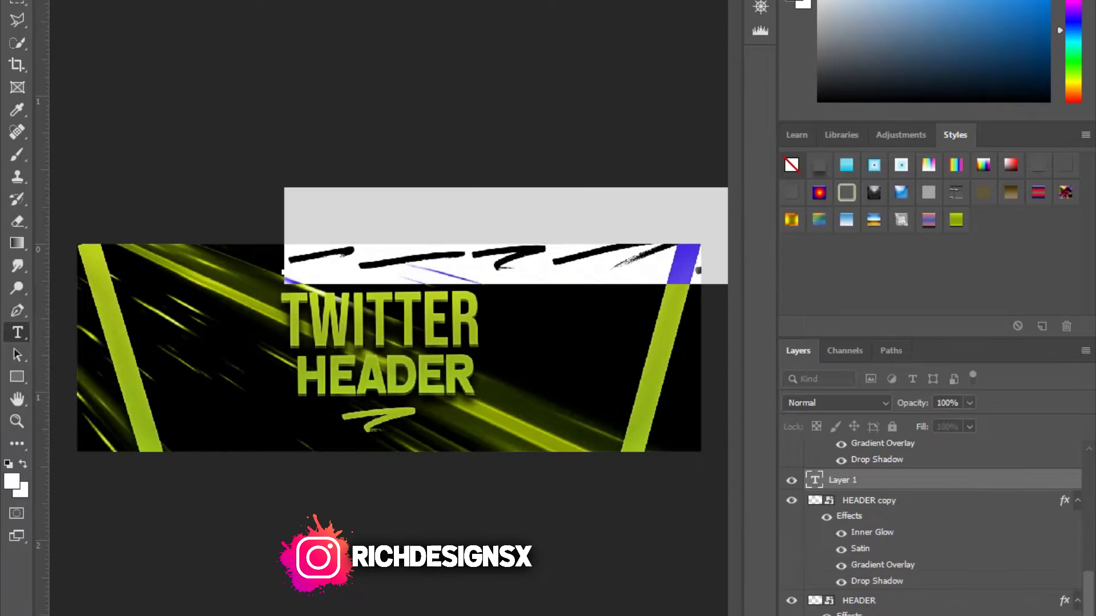
{"action": "key", "text": "Up"}
{"action": "key", "text": "Up"}
{"action": "key", "text": "Return"}
{"action": "key", "text": "ctrl+a"}
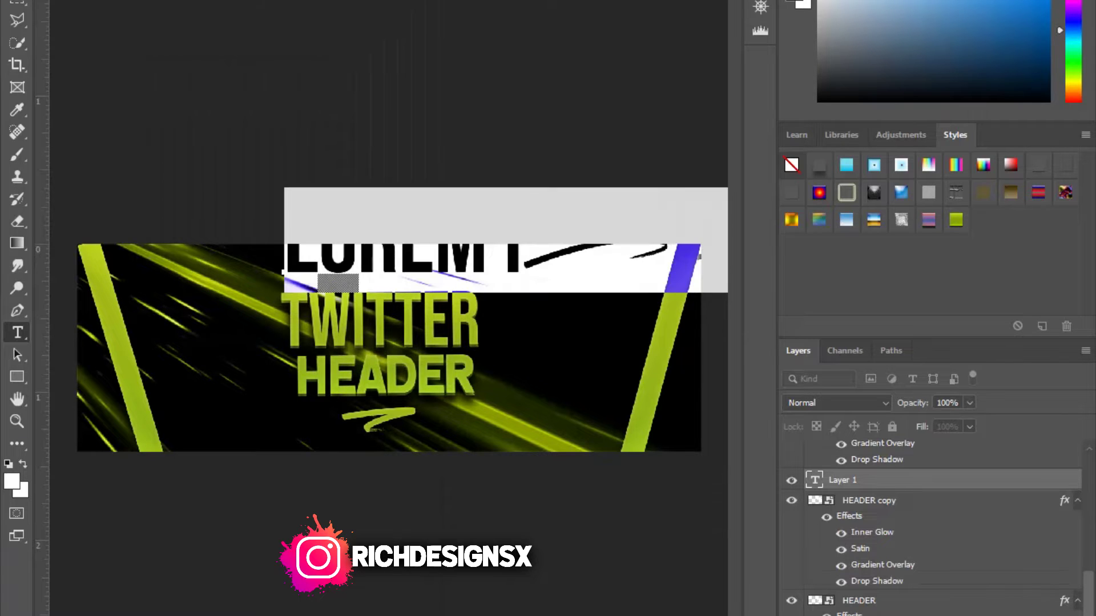
{"action": "key", "text": "BackSpace"}
{"action": "type", "text": "UB"}
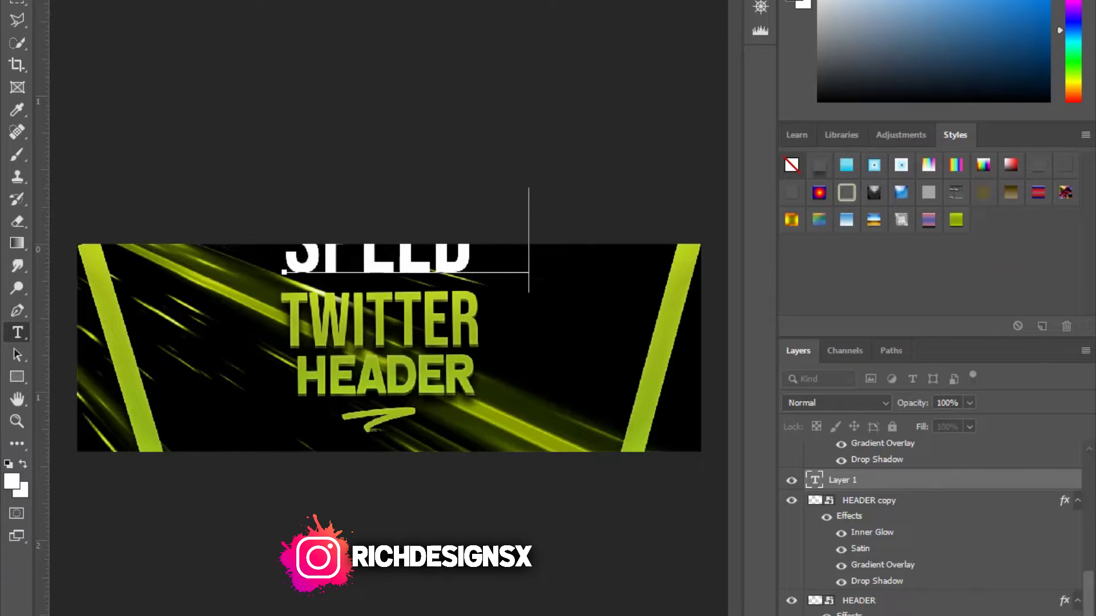
Reduce the size of the SPEED ART text and position it directly above TWITTER.
{"action": "key", "text": "ctrl+a"}
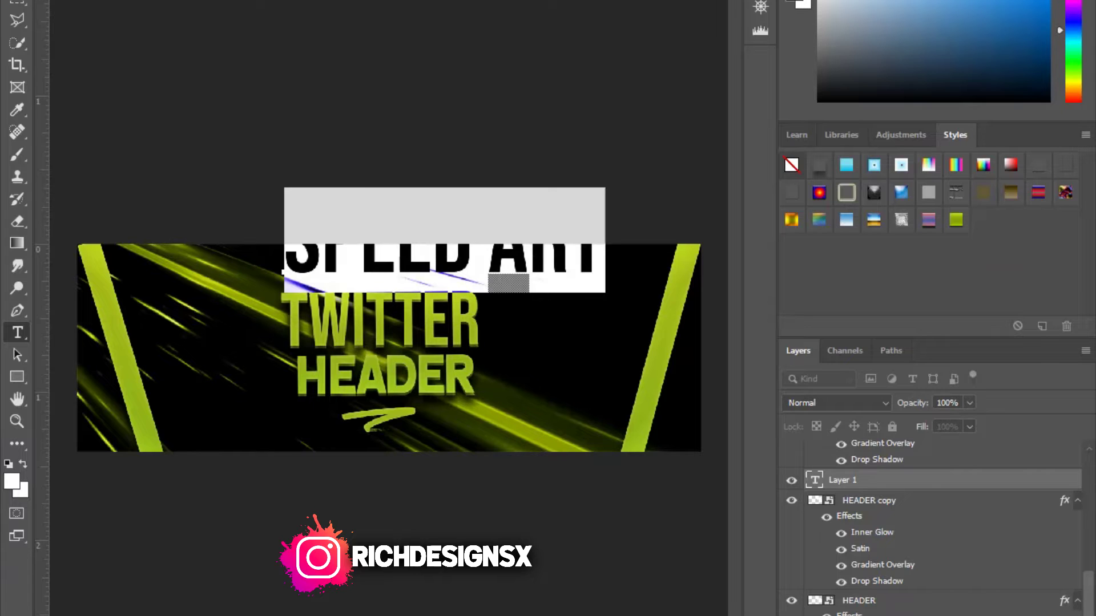
{"action": "key", "text": "ctrl+shift+comma"}
{"action": "key", "text": "ctrl+shift+comma"}
{"action": "key", "text": "ctrl+shift+comma"}
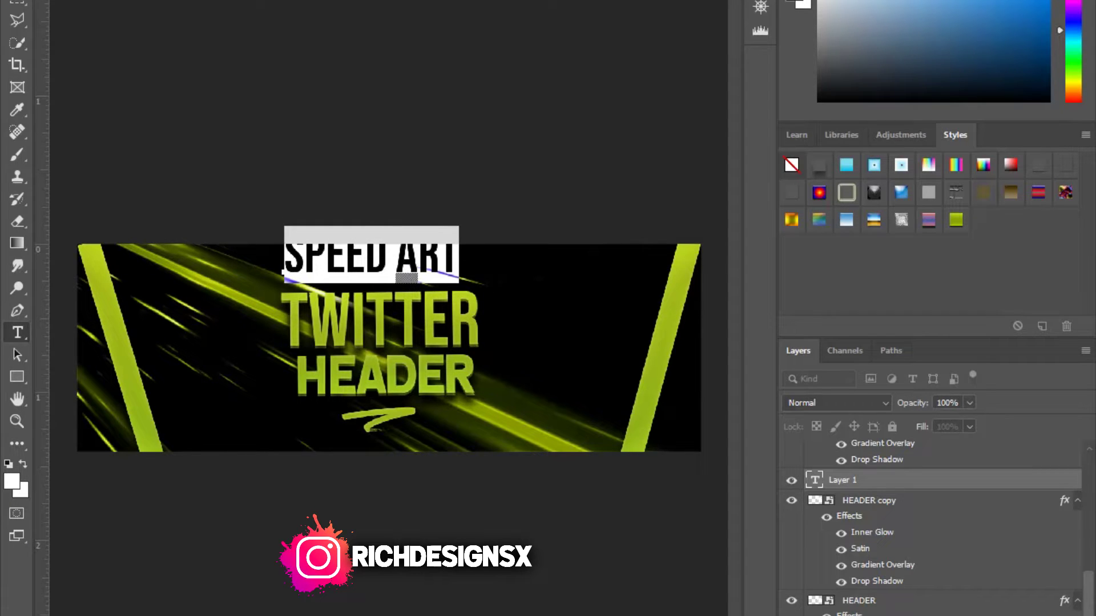
{"action": "key", "text": "ctrl+Return"}
{"action": "key", "text": "v"}
{"action": "mouse_move", "coordinate": [371, 257]}
{"action": "left_mouse_down"}
{"action": "mouse_move", "coordinate": [453, 306]}
{"action": "mouse_move", "coordinate": [464, 502]}
{"action": "mouse_move", "coordinate": [574, 325]}
{"action": "mouse_move", "coordinate": [400, 257]}
{"action": "mouse_move", "coordinate": [365, 258]}
{"action": "left_mouse_up"}
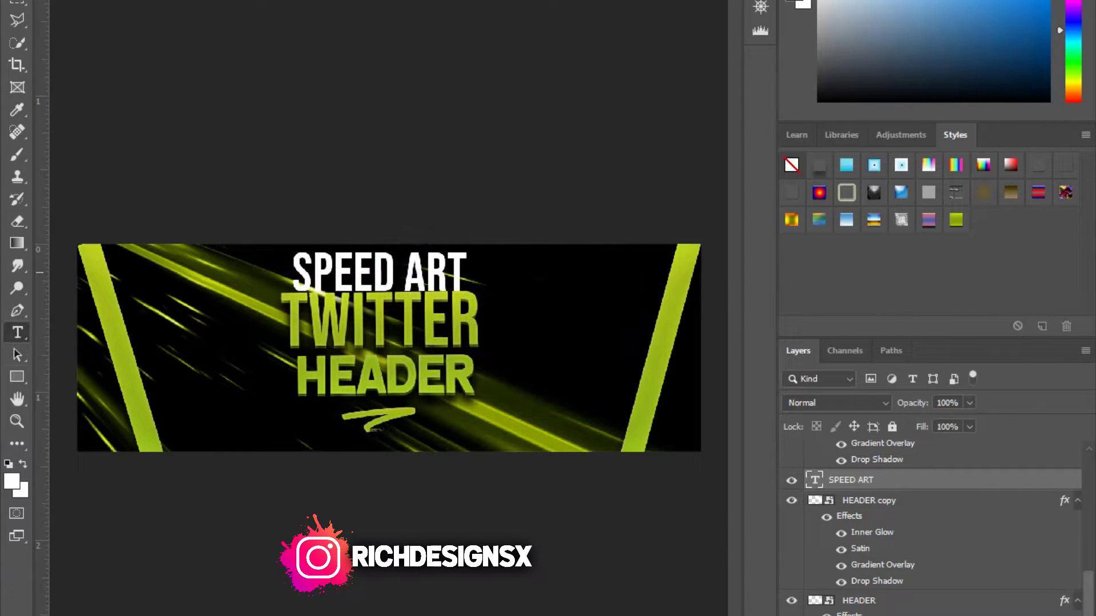
Fine-tune the SPEED ART text to a slightly smaller size and center it over TWITTER.
{"action": "triple_click", "coordinate": [371, 271]}
{"action": "key", "text": "ctrl+shift+period"}
{"action": "key", "text": "ctrl+Return"}
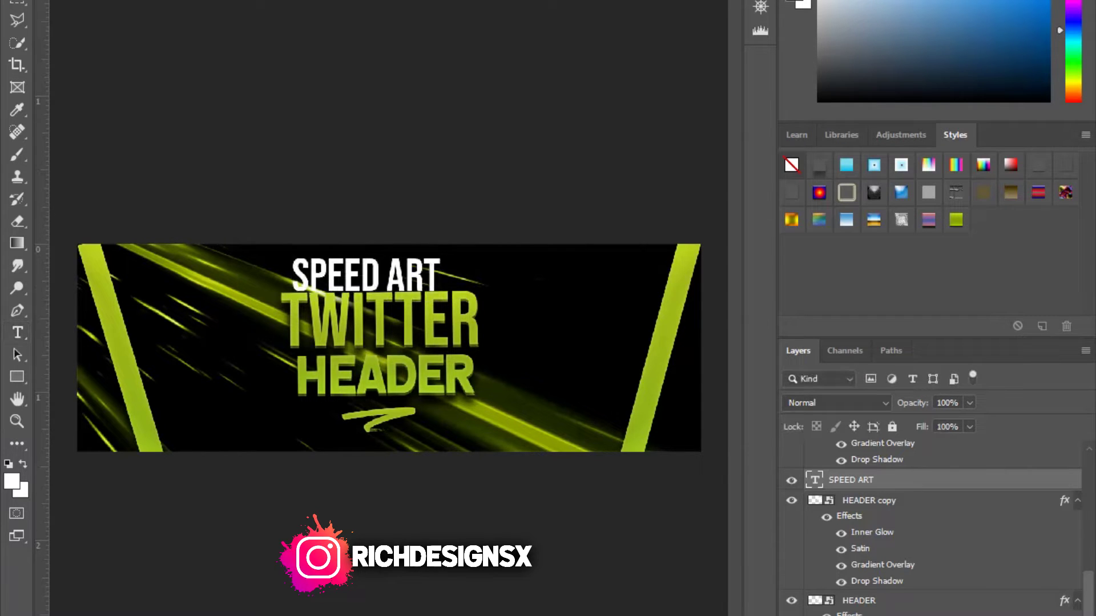
{"action": "left_click_drag", "start_coordinate": [365, 274], "coordinate": [378, 273]}
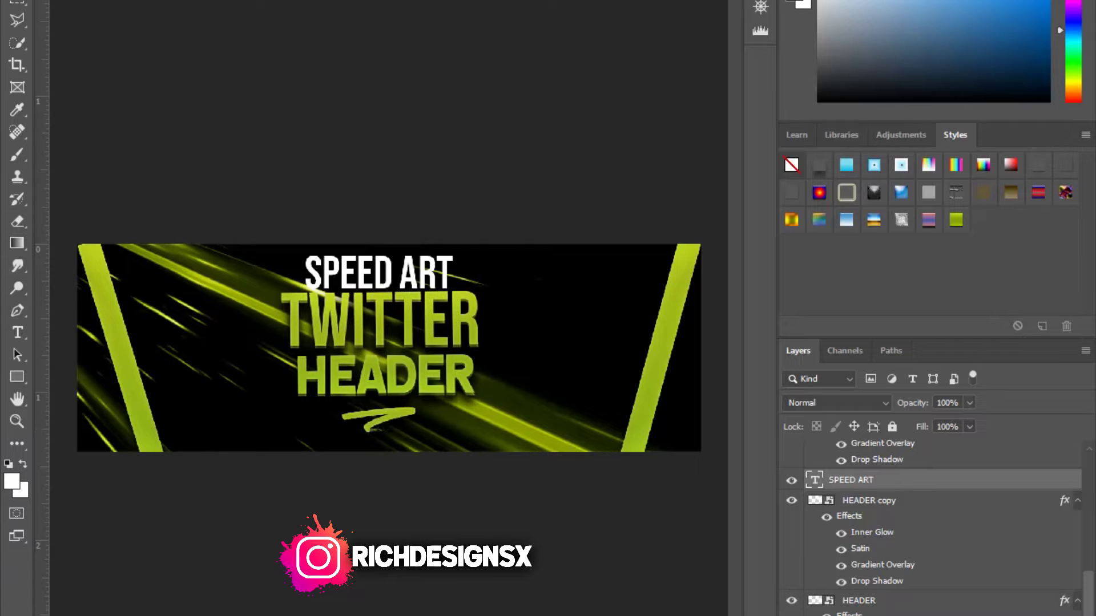
Save a JPEG copy of the banner in Downloads under the file name SPEED ART.
{"action": "key", "text": "alt+f"}
{"action": "key", "text": "a"}
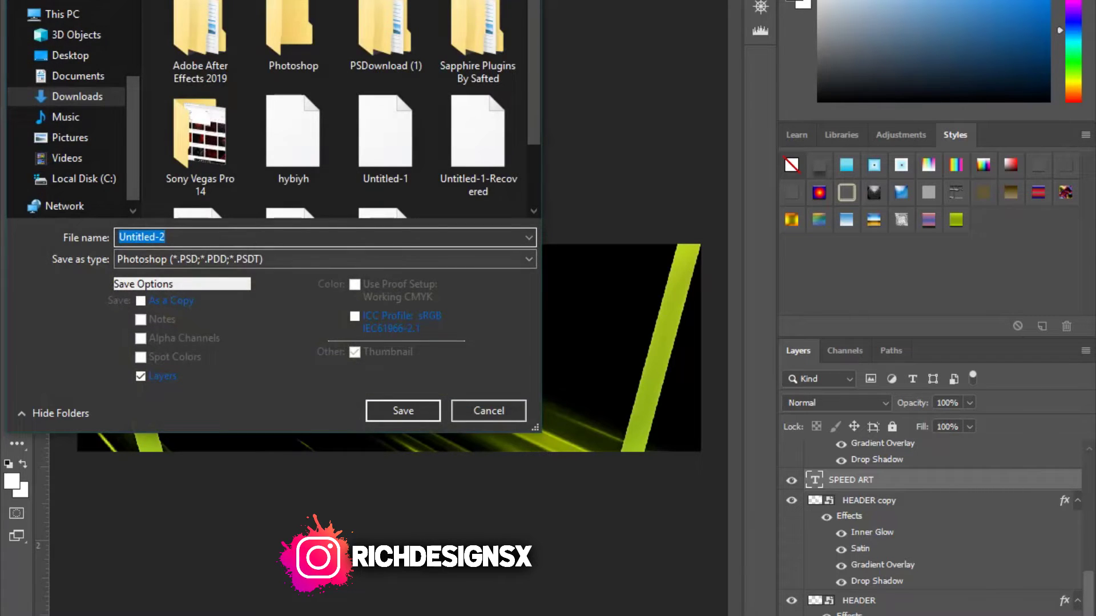
{"action": "key", "text": "Tab"}
{"action": "key", "text": "alt+Down"}
{"action": "key", "text": "j"}
{"action": "key", "text": "Return"}
{"action": "type", "text": "SPEED ART"}
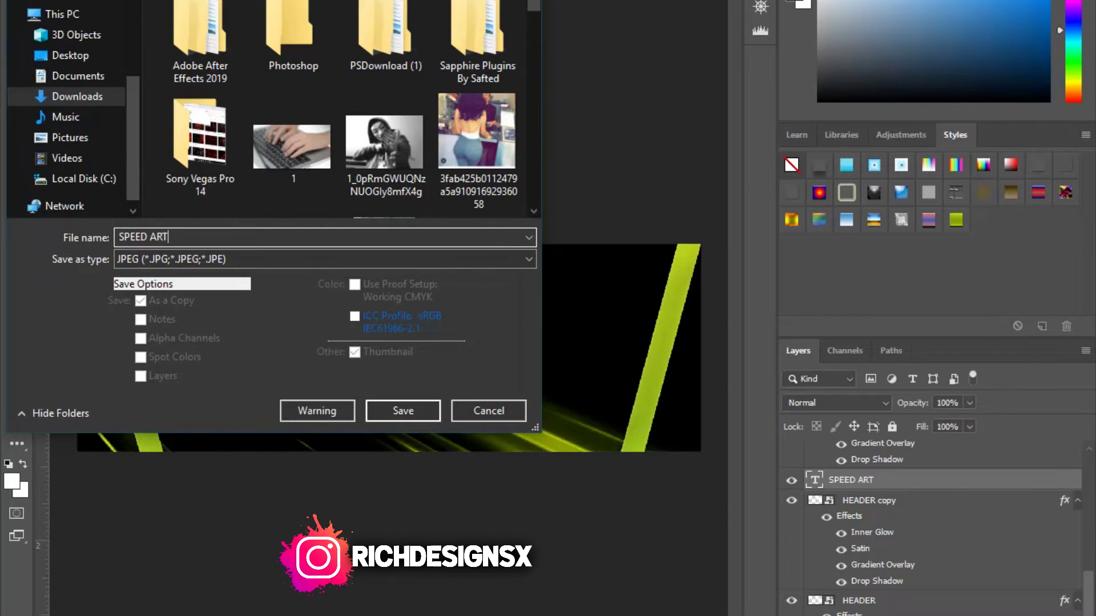
{"action": "key", "text": "Return"}
{"action": "key", "text": "Return"}
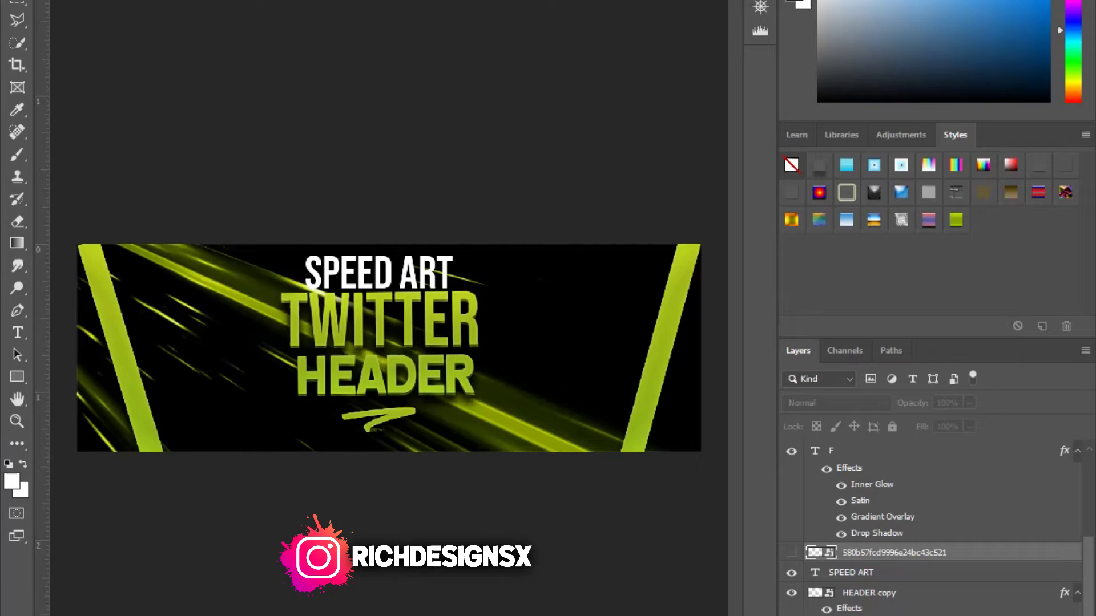
Try placing the Instagram logo image on the banner, scaled down to a small icon.
{"action": "key", "text": "alt+f"}
{"action": "key", "text": "Return"}
{"action": "double_click", "coordinate": [288, 159]}
{"action": "left_click_drag", "start_coordinate": [482, 450], "coordinate": [302, 240]}
{"action": "key", "text": "Return"}
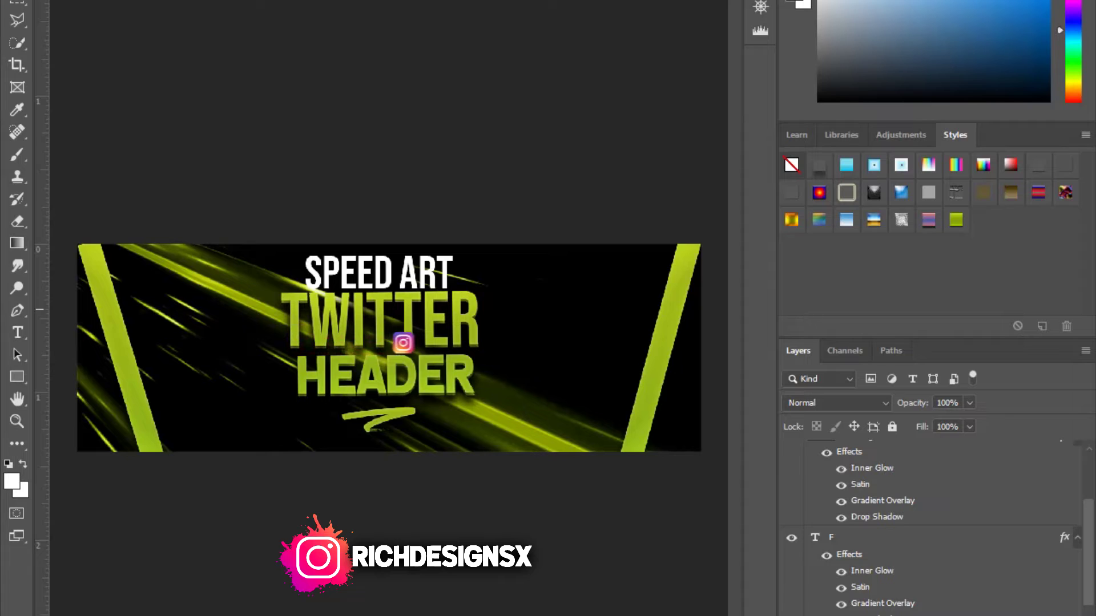
{"action": "key", "text": "ctrl+t"}
{"action": "key", "text": "Delete"}
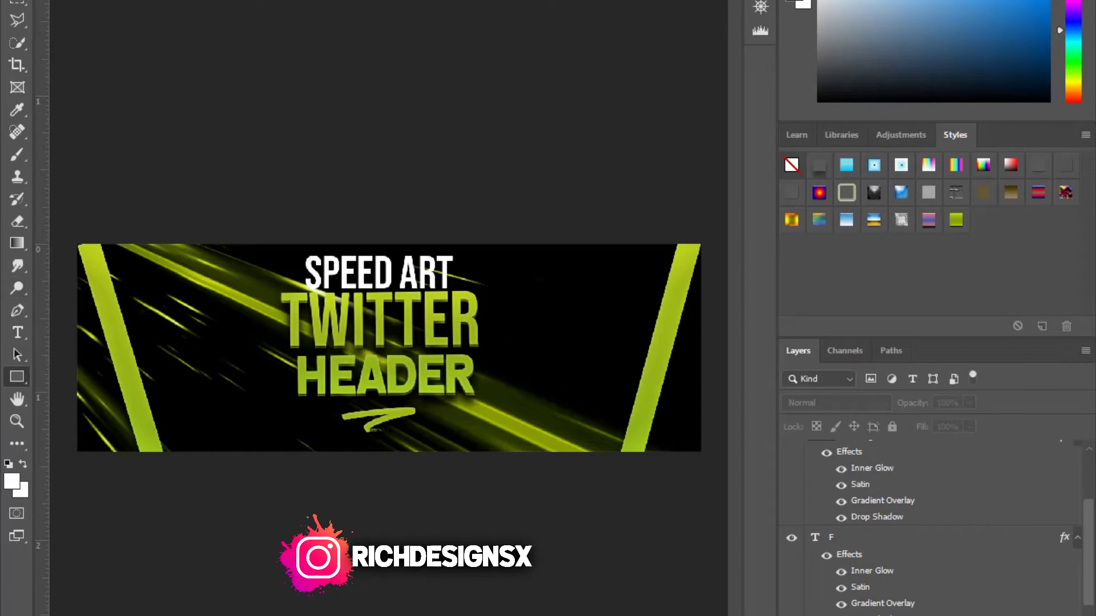
Draw a small lime square beside the header text and a wide white rectangle extending to its right.
{"action": "left_click_drag", "start_coordinate": [496, 368], "coordinate": [523, 379]}
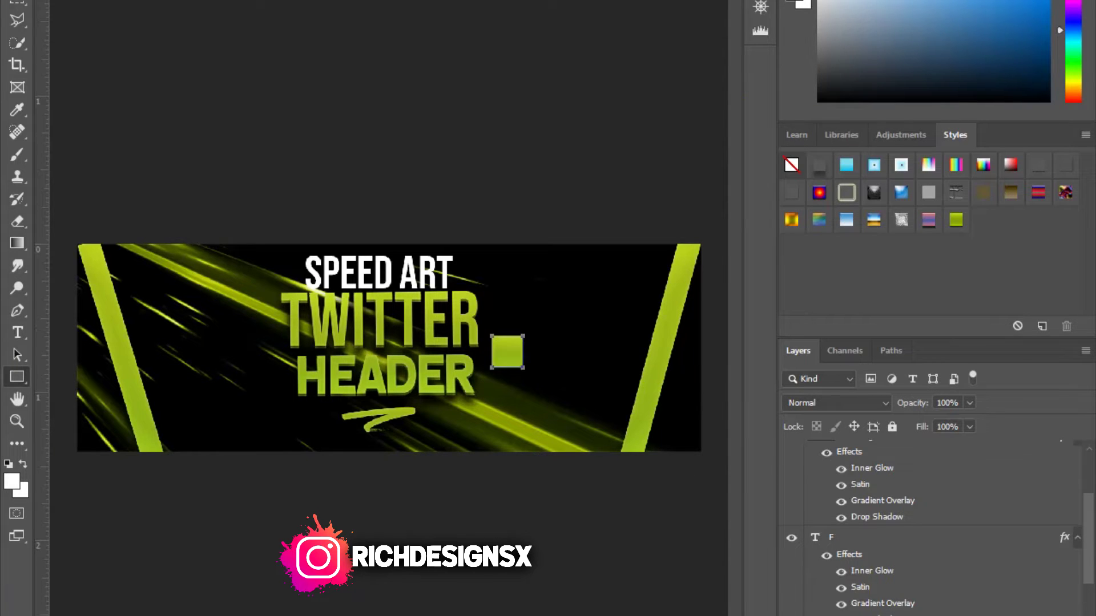
{"action": "left_click_drag", "start_coordinate": [491, 372], "coordinate": [552, 351]}
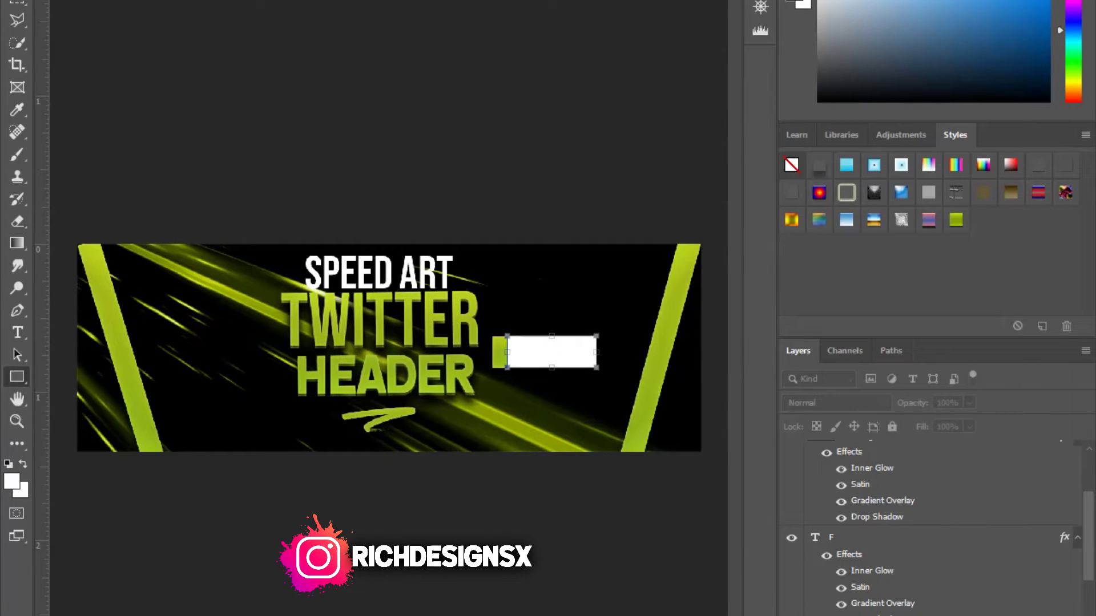
Shift the wide lime-styled rectangle slightly right, then place the Instagram logo image as a small icon on the lime square.
{"action": "left_click_drag", "start_coordinate": [551, 351], "coordinate": [567, 351]}
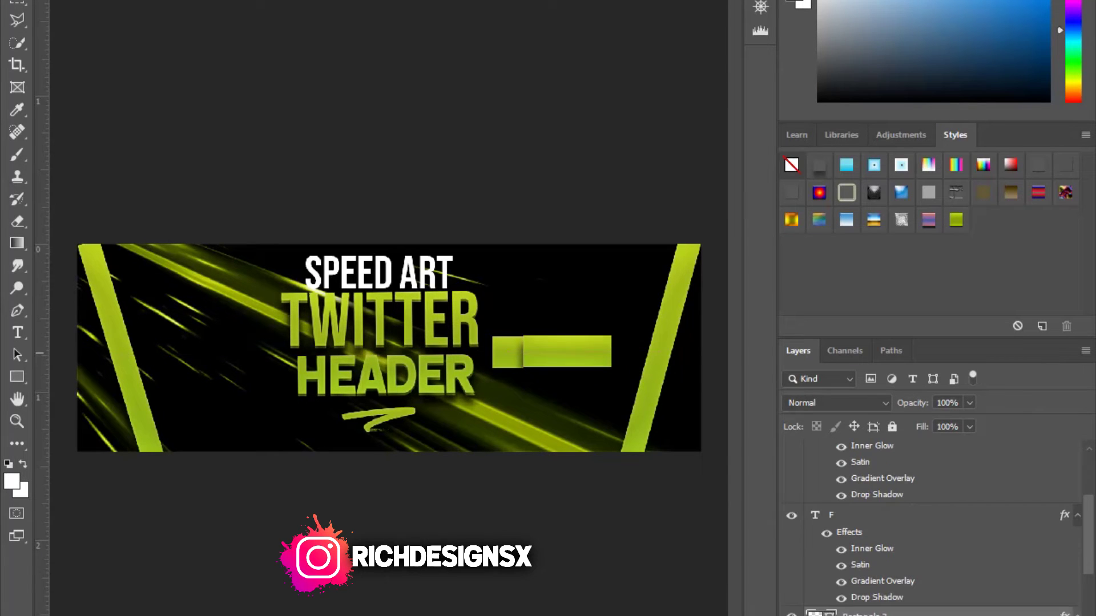
{"action": "key", "text": "alt+f"}
{"action": "left_click", "coordinate": [98, 217]}
{"action": "left_click", "coordinate": [404, 296]}
{"action": "left_click_drag", "start_coordinate": [289, 245], "coordinate": [411, 260]}
{"action": "left_click_drag", "start_coordinate": [563, 411], "coordinate": [509, 347]}
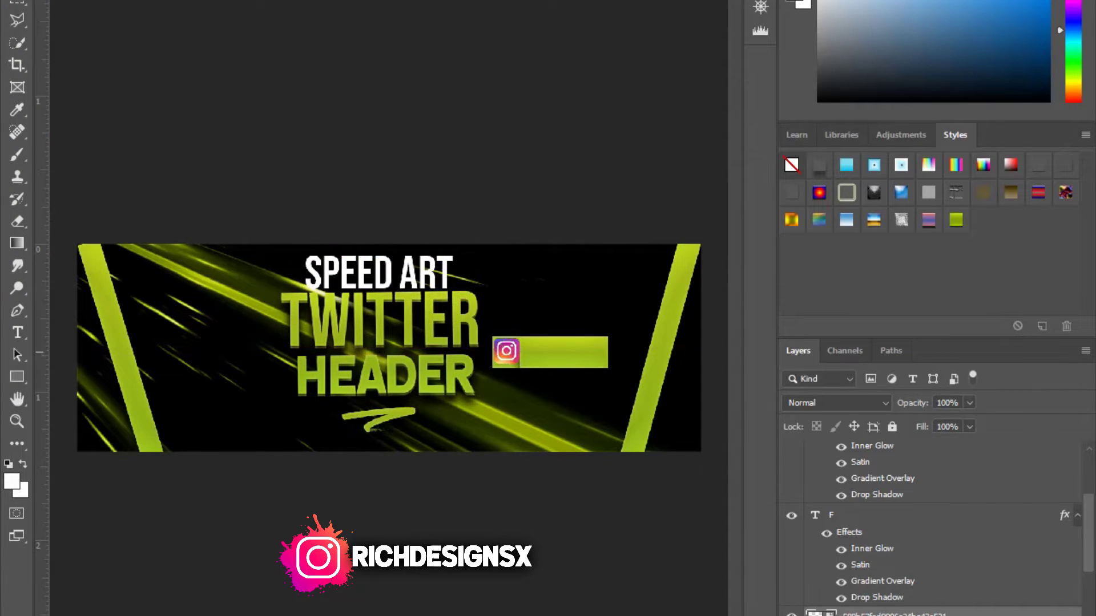
Draw a small square rotated into a diamond, center it over the lime square and give it the lime style.
{"action": "left_click_drag", "start_coordinate": [523, 365], "coordinate": [521, 365]}
{"action": "left_click", "coordinate": [734, 55]}
{"action": "left_click", "coordinate": [770, 103]}
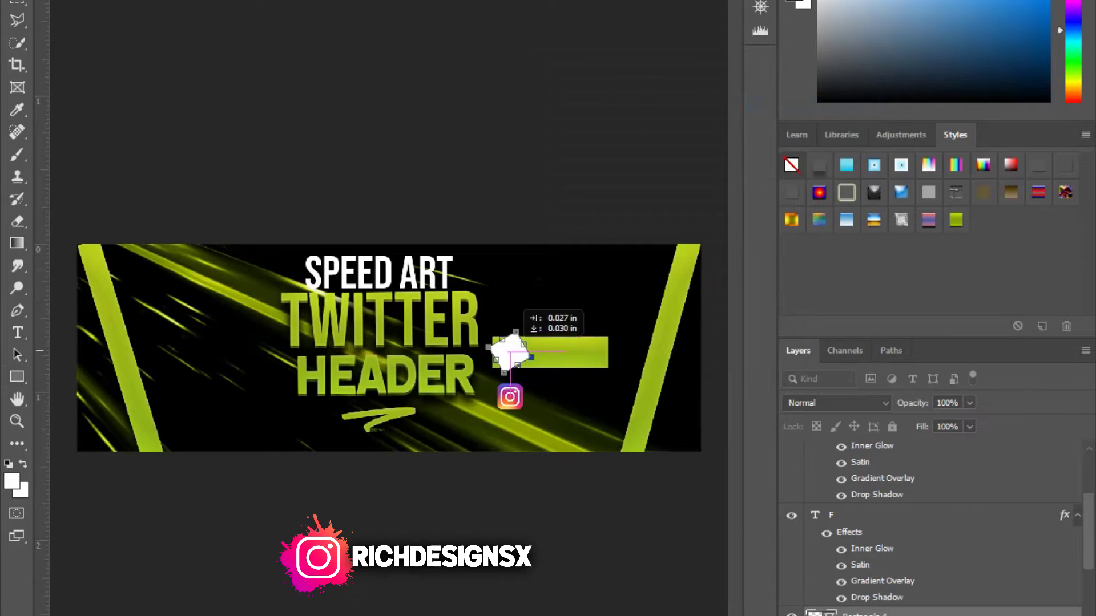
{"action": "left_click_drag", "start_coordinate": [511, 351], "coordinate": [508, 354]}
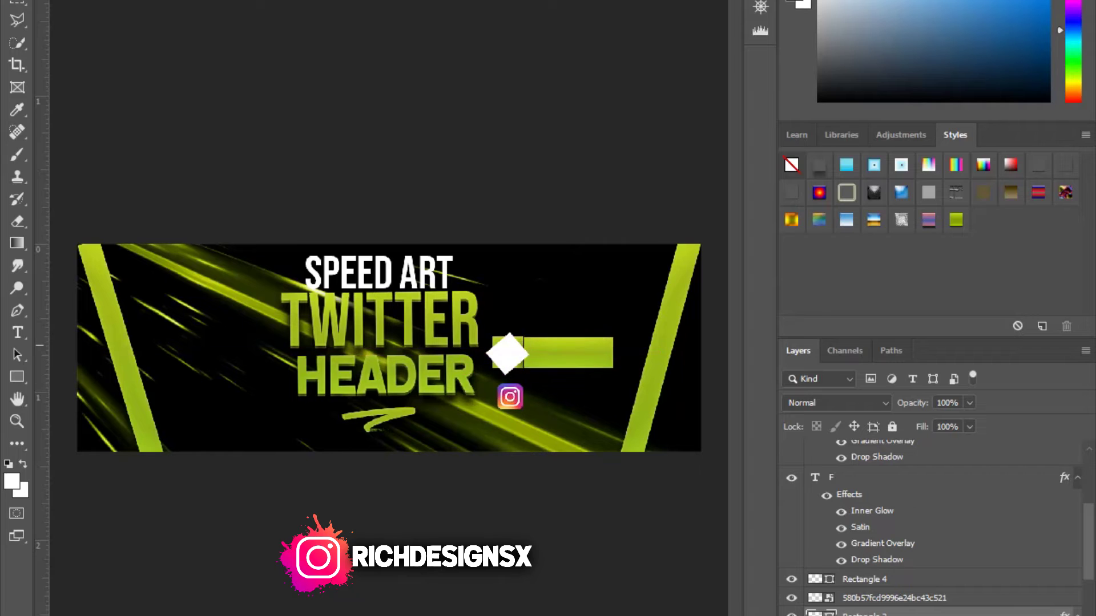
{"action": "left_click", "coordinate": [508, 354]}
{"action": "mouse_move", "coordinate": [508, 354]}
{"action": "left_mouse_down"}
{"action": "mouse_move", "coordinate": [516, 343]}
{"action": "mouse_move", "coordinate": [511, 365]}
{"action": "mouse_move", "coordinate": [508, 348]}
{"action": "left_mouse_up"}
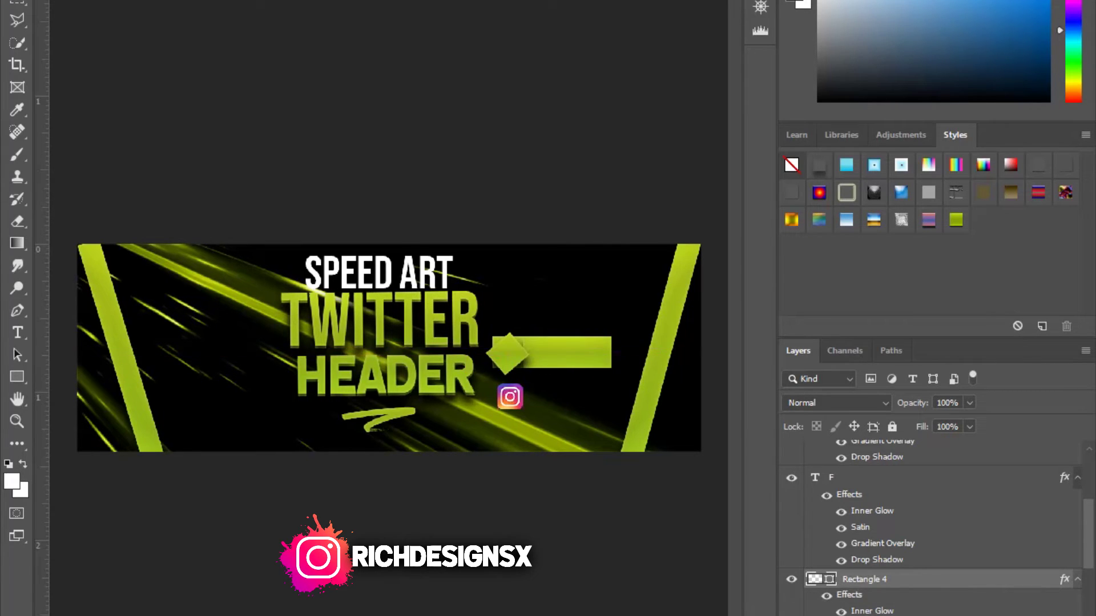
Hide the wide rectangle, then center the Instagram logo on the diamond badge with its layer above the badge.
{"action": "scroll", "coordinate": [936, 528], "scroll_direction": "down", "scroll_amount": 3}
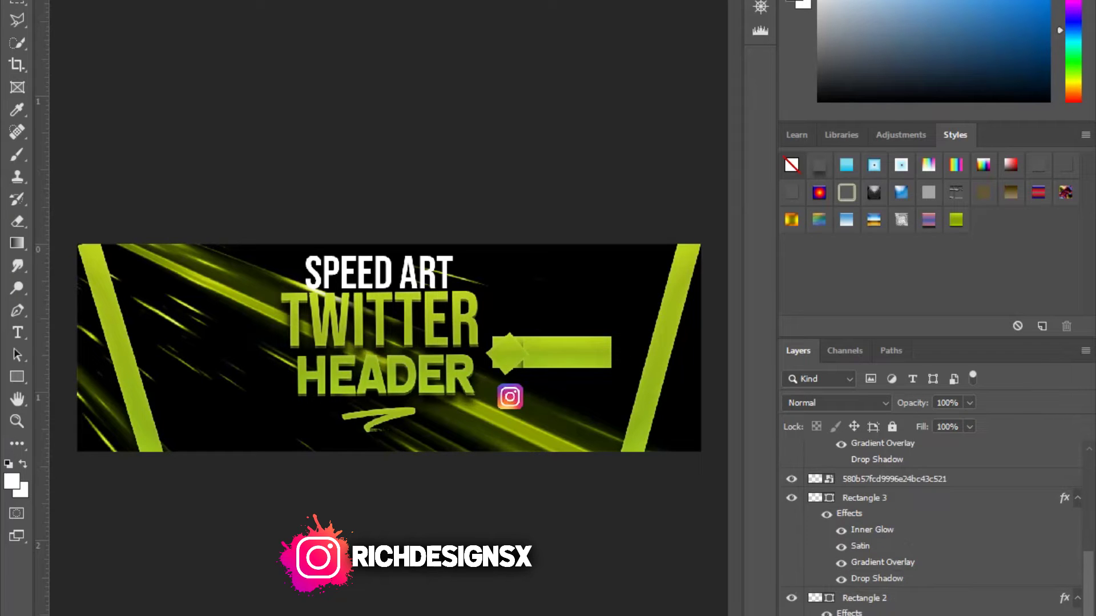
{"action": "scroll", "coordinate": [936, 528], "scroll_direction": "up", "scroll_amount": 4}
{"action": "left_click", "coordinate": [792, 598]}
{"action": "left_click", "coordinate": [893, 579]}
{"action": "left_click_drag", "start_coordinate": [509, 397], "coordinate": [507, 353]}
{"action": "left_click_drag", "start_coordinate": [894, 579], "coordinate": [894, 482]}
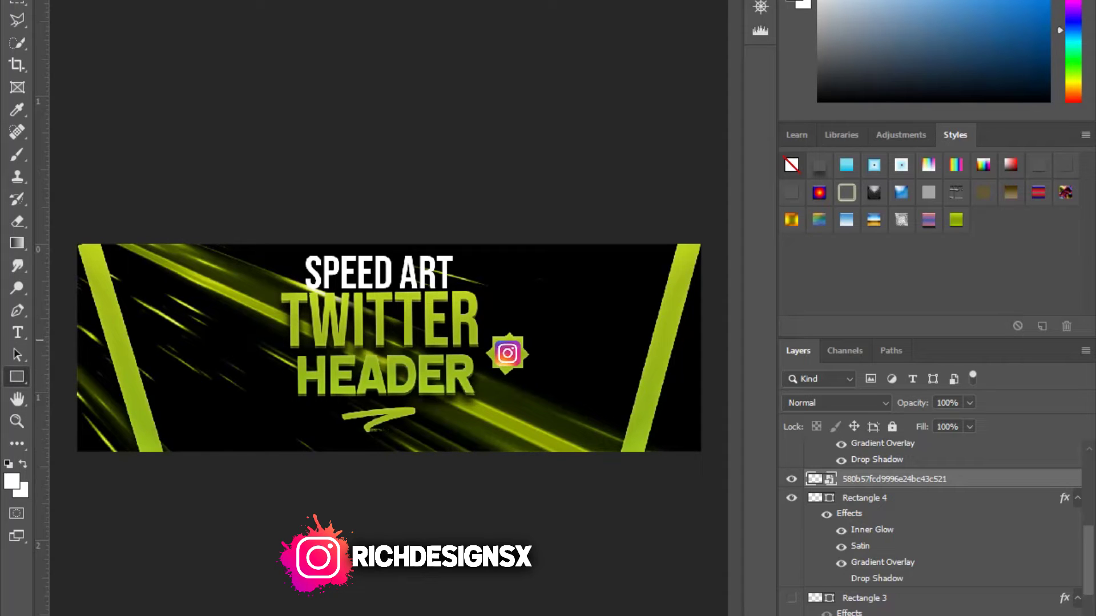
Draw a new wide rectangle extending right from behind the Instagram logo and give it the lime style without a drop shadow.
{"action": "left_click_drag", "start_coordinate": [508, 345], "coordinate": [614, 370]}
{"action": "left_click", "coordinate": [736, 53]}
{"action": "left_click", "coordinate": [765, 103]}
{"action": "key", "text": "ctrl+bracketleft"}
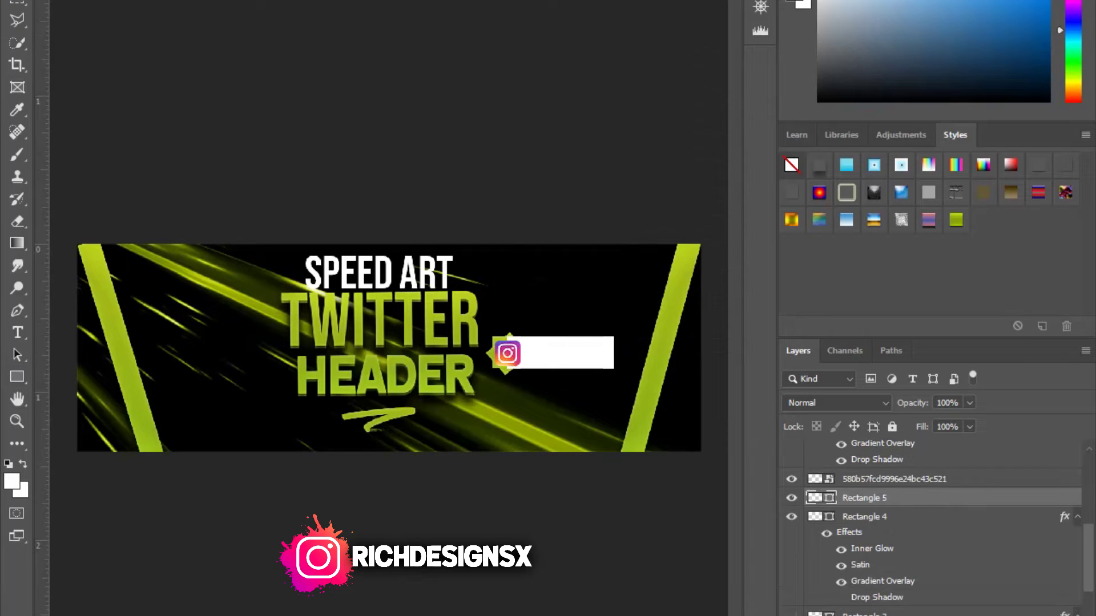
{"action": "left_click_drag", "start_coordinate": [562, 320], "coordinate": [579, 321]}
{"action": "key", "text": "ctrl+t"}
{"action": "key", "text": "Return"}
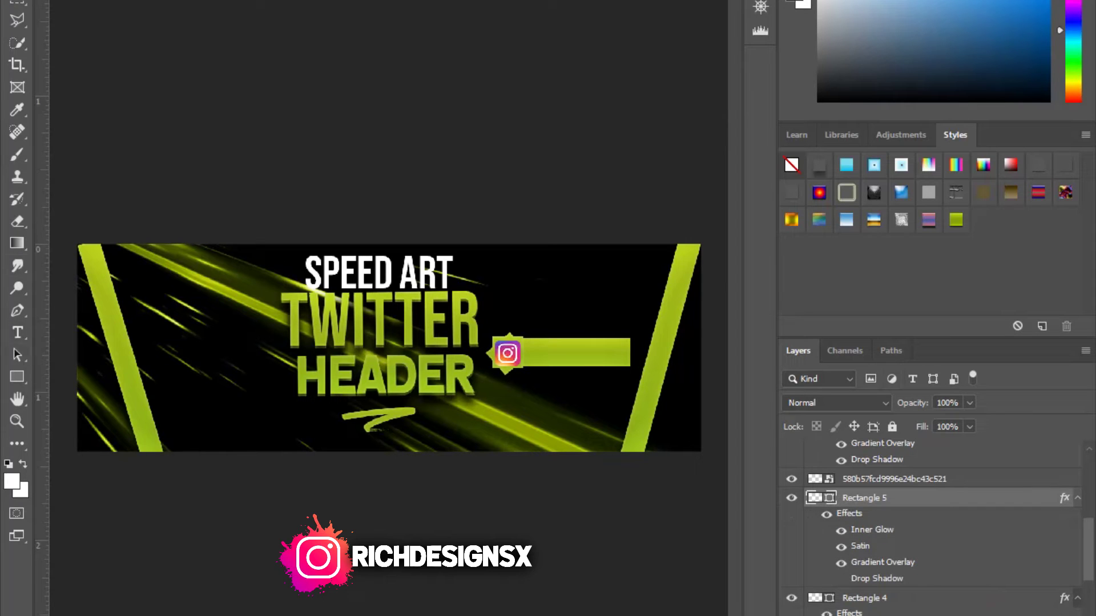
Try turning off the new bar's gradient overlay and adding a text box over it.
{"action": "left_click", "coordinate": [841, 563]}
{"action": "left_click_drag", "start_coordinate": [523, 338], "coordinate": [630, 365]}
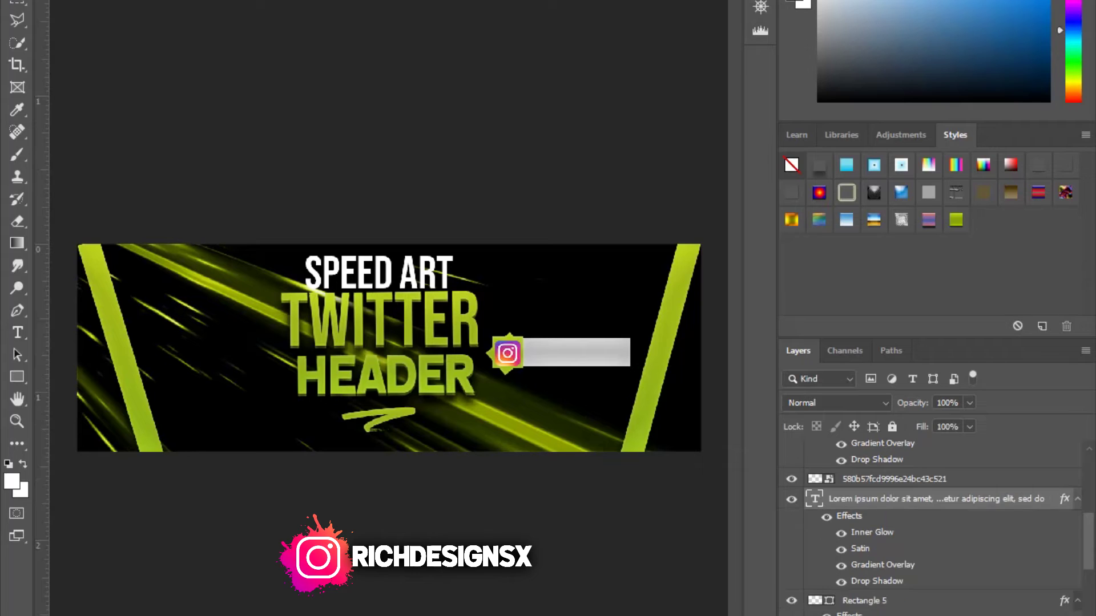
{"action": "left_click_drag", "start_coordinate": [1064, 519], "coordinate": [936, 499]}
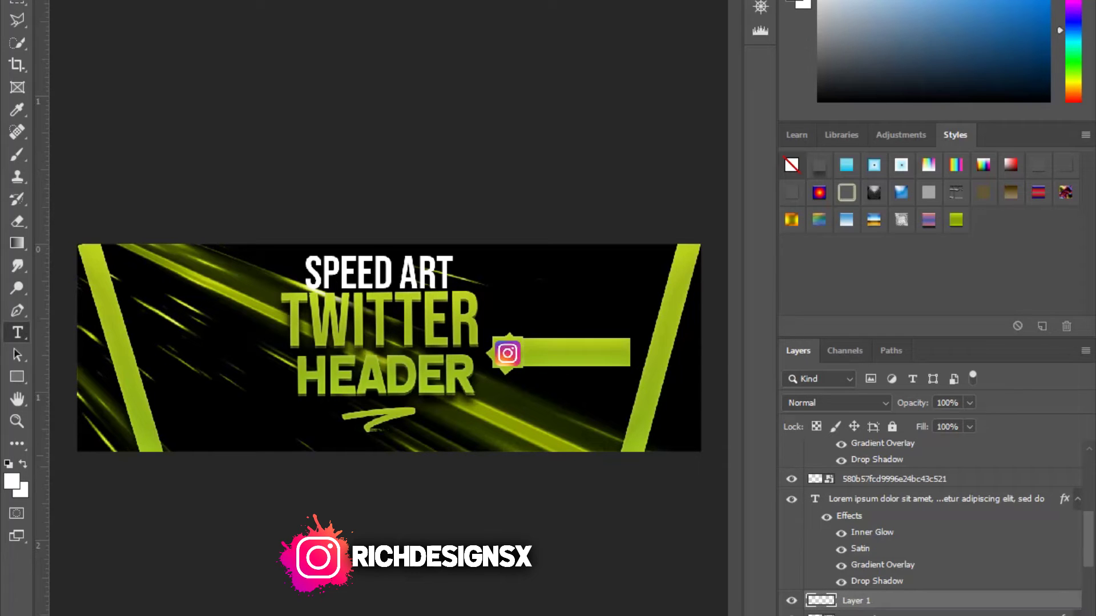
Add the white text YOUR NAME on the lime bar, reduced in size to fit and centered within it.
{"action": "left_click", "coordinate": [546, 355]}
{"action": "type", "text": "YOUR NAME"}
{"action": "key", "text": "ctrl+a"}
{"action": "key", "text": "ctrl+shift+comma"}
{"action": "key", "text": "ctrl+shift+comma"}
{"action": "key", "text": "ctrl+shift+comma"}
{"action": "key", "text": "ctrl+shift+comma"}
{"action": "key", "text": "ctrl+shift+comma"}
{"action": "key", "text": "ctrl+shift+comma"}
{"action": "key", "text": "ctrl+shift+comma"}
{"action": "key", "text": "ctrl+shift+comma"}
{"action": "key", "text": "ctrl+Return"}
{"action": "mouse_move", "coordinate": [590, 343]}
{"action": "left_mouse_down"}
{"action": "mouse_move", "coordinate": [600, 340]}
{"action": "mouse_move", "coordinate": [573, 347]}
{"action": "left_mouse_up"}
Fine-tune the positions of the YOUR NAME text and the Instagram logo on the lime bar.
{"action": "scroll", "coordinate": [930, 525], "scroll_direction": "down", "scroll_amount": 3}
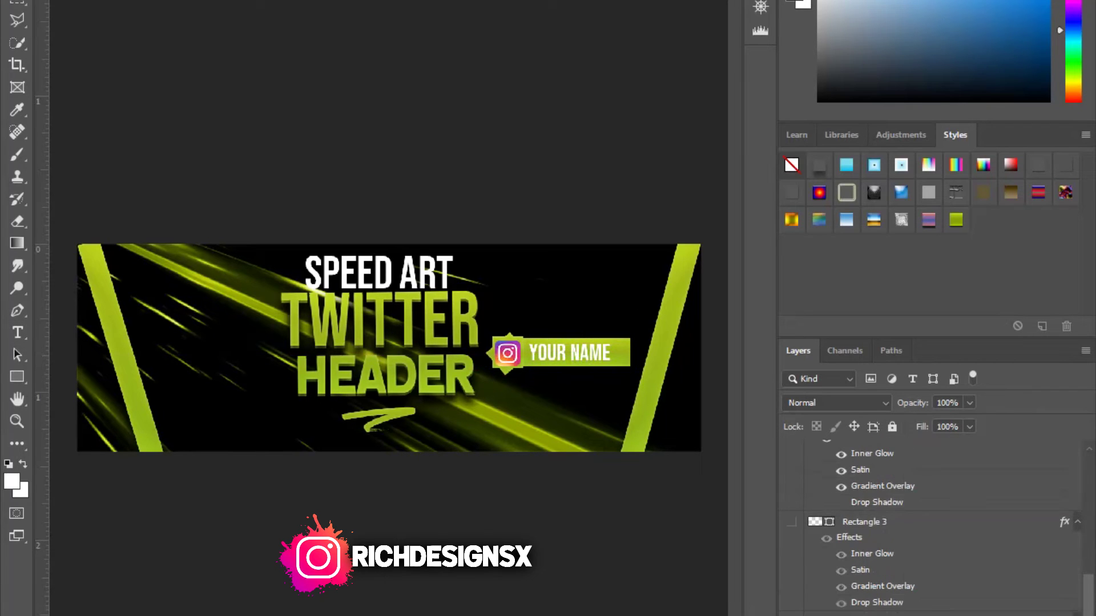
{"action": "scroll", "coordinate": [931, 525], "scroll_direction": "down", "scroll_amount": 1}
{"action": "left_click", "coordinate": [867, 614]}
{"action": "right_click", "coordinate": [867, 613]}
{"action": "key", "text": "Escape"}
{"action": "left_click", "coordinate": [852, 596]}
{"action": "key", "text": "Left"}
{"action": "key", "text": "Left"}
{"action": "key", "text": "Left"}
{"action": "left_click_drag", "start_coordinate": [507, 353], "coordinate": [568, 352]}
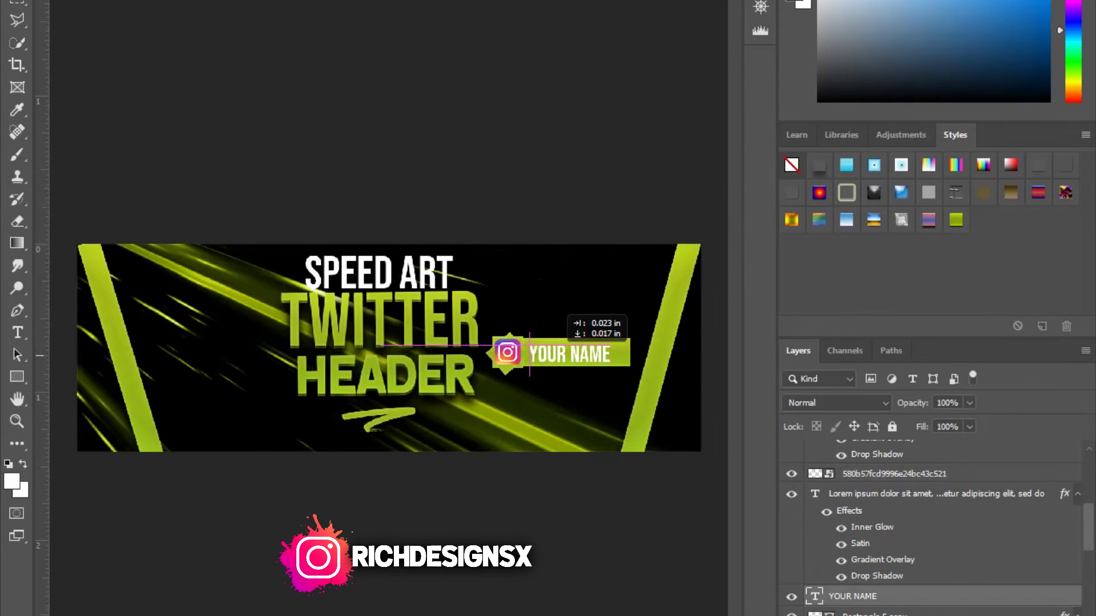
{"action": "left_click", "coordinate": [508, 353]}
Duplicate the lime bar, diamond badge and Instagram logo layers and position the copied bar on the banner's left side with its logo hidden.
{"action": "scroll", "coordinate": [930, 528], "scroll_direction": "down", "scroll_amount": 3}
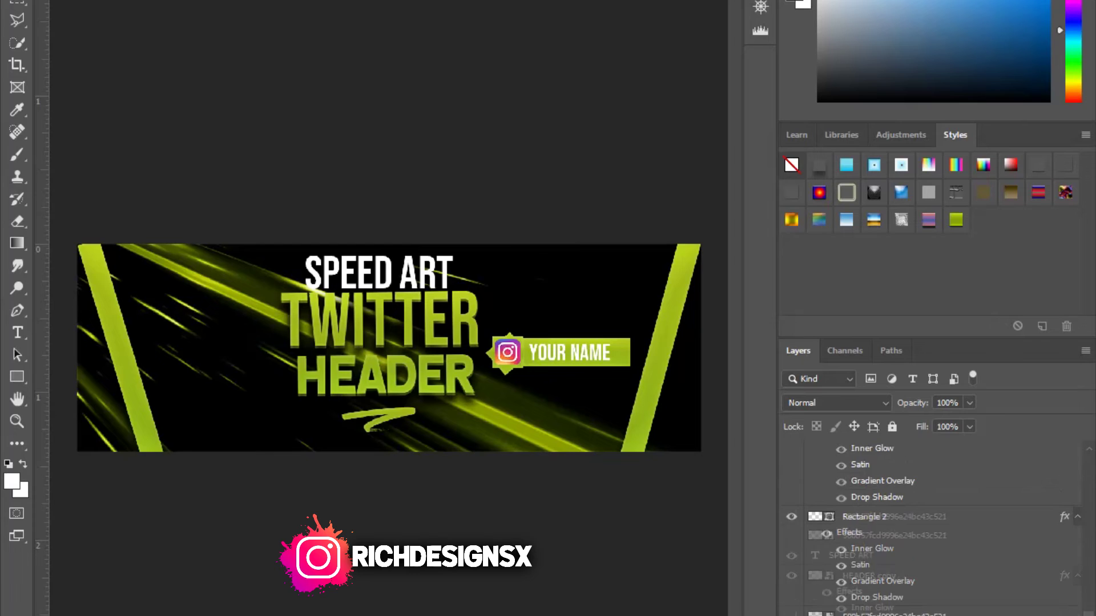
{"action": "scroll", "coordinate": [930, 528], "scroll_direction": "up", "scroll_amount": 4}
{"action": "scroll", "coordinate": [930, 527], "scroll_direction": "up", "scroll_amount": 2}
{"action": "scroll", "coordinate": [930, 528], "scroll_direction": "down", "scroll_amount": 2}
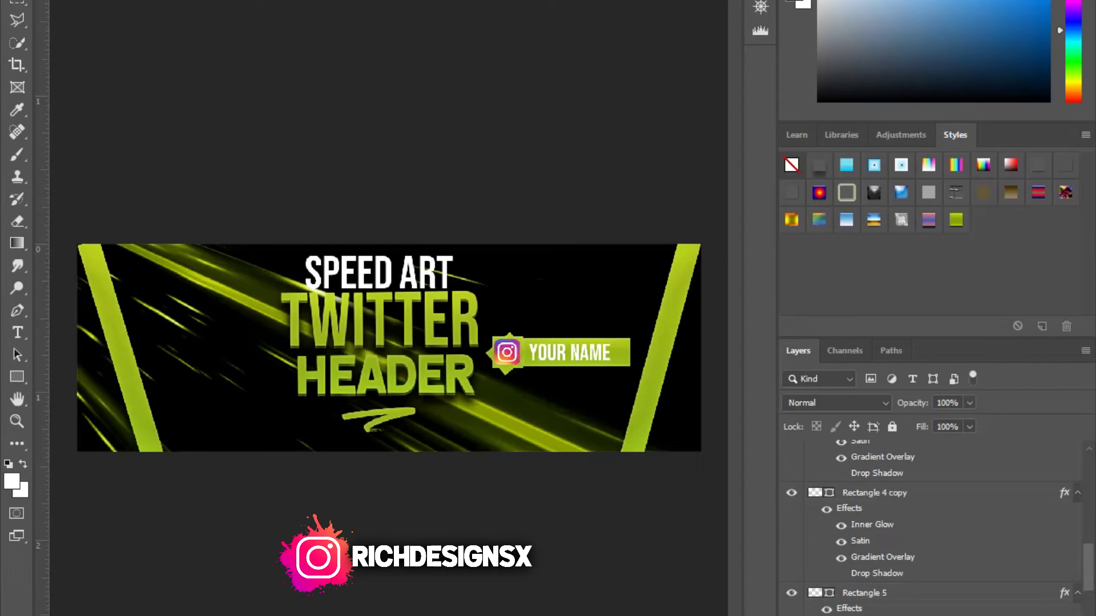
{"action": "right_click", "coordinate": [880, 493]}
{"action": "left_click", "coordinate": [673, 112]}
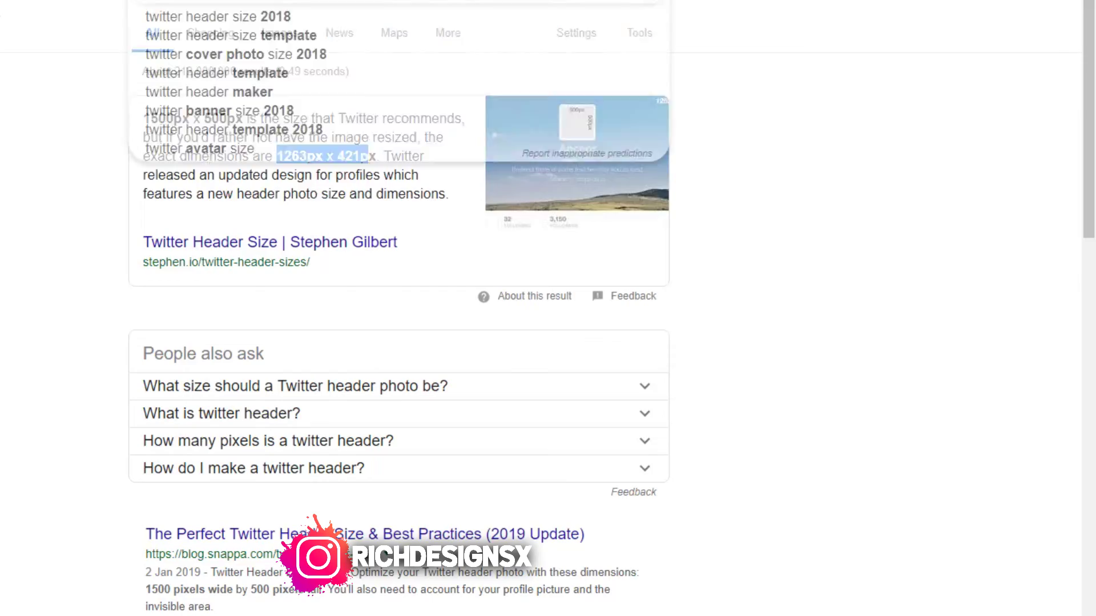
Switch to the browser, search Google Images for snapchat icon png and download a round yellow Snapchat icon.
{"action": "type", "text": "snapchat"}
{"action": "key", "text": "Down"}
{"action": "key", "text": "Return"}
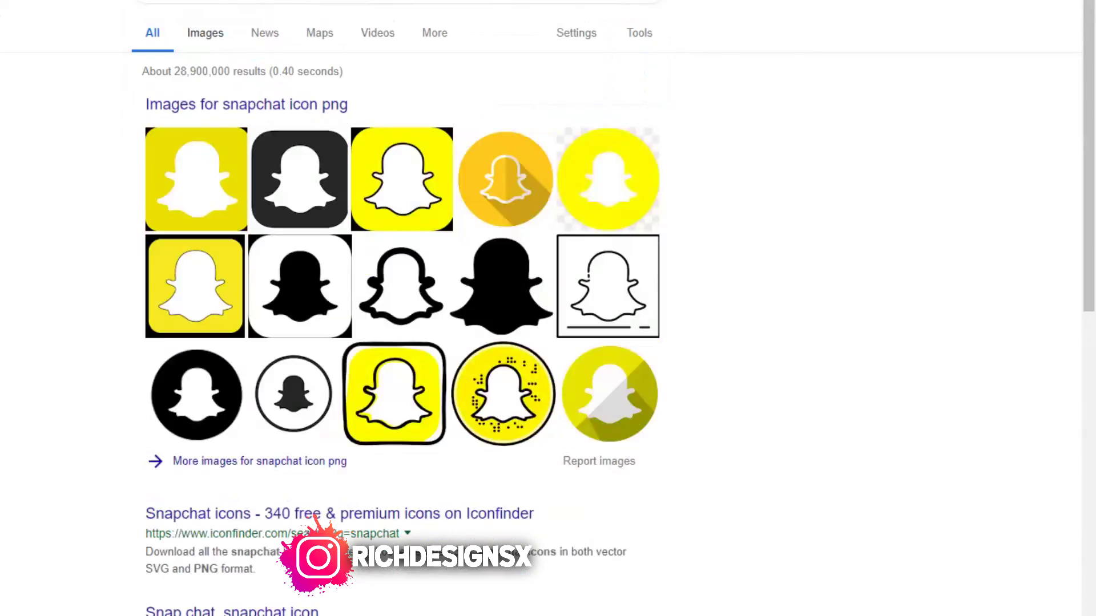
{"action": "left_click", "coordinate": [205, 32]}
{"action": "scroll", "coordinate": [548, 308], "scroll_direction": "down", "scroll_amount": 3}
{"action": "left_click", "coordinate": [457, 451]}
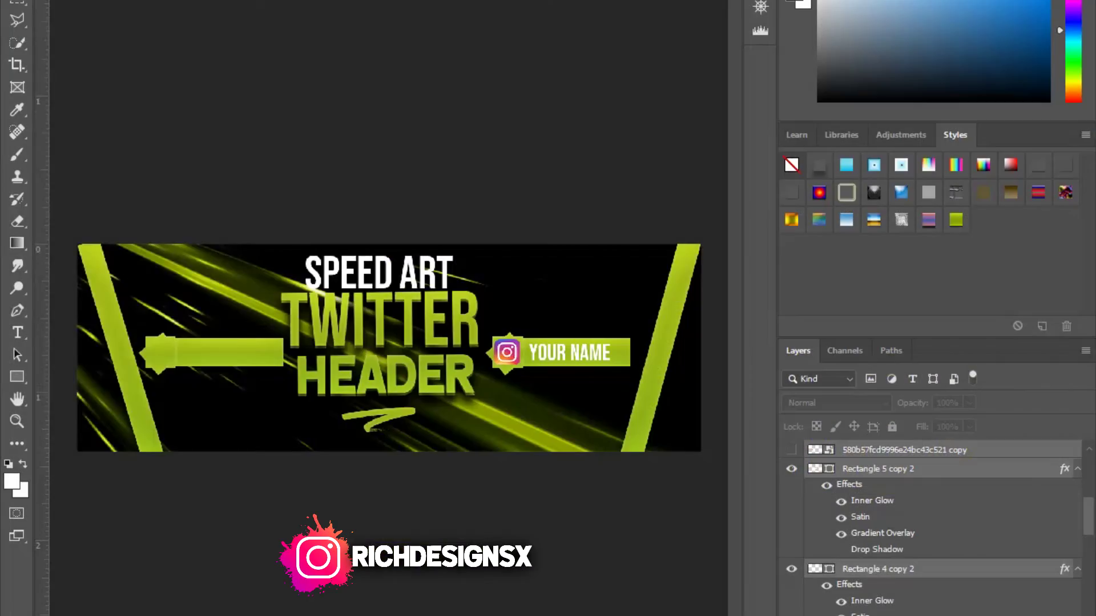
Try placing snapchat_PNG49 as a small icon on the left bar's badge.
{"action": "left_click", "coordinate": [142, 215]}
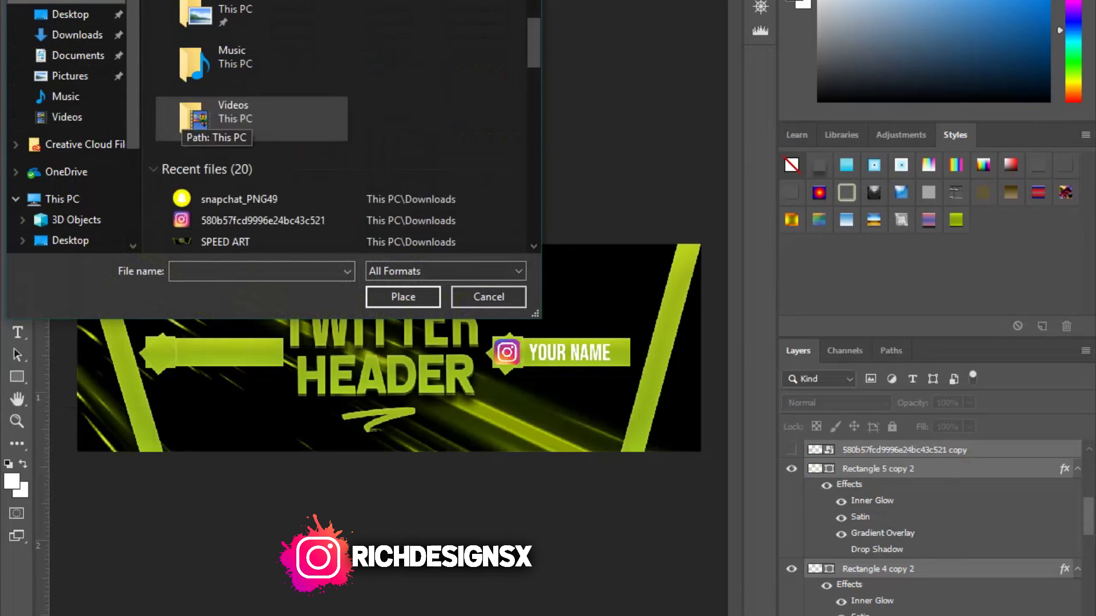
{"action": "double_click", "coordinate": [238, 199]}
{"action": "left_click_drag", "start_coordinate": [497, 455], "coordinate": [314, 273]}
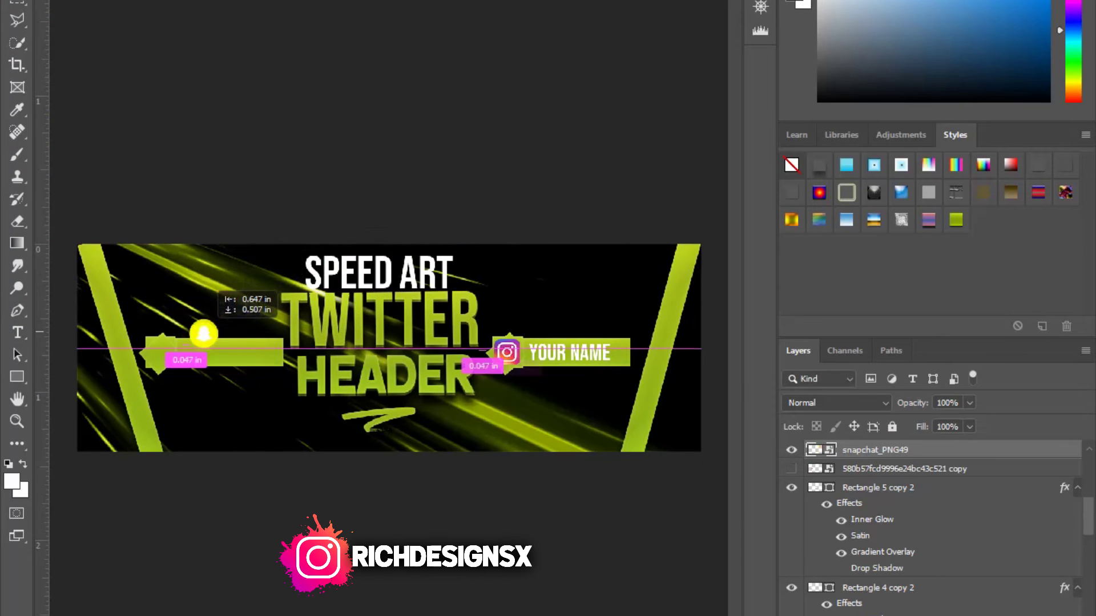
{"action": "left_click_drag", "start_coordinate": [204, 334], "coordinate": [161, 350]}
Try adding a Multiply drop shadow with 100% opacity and 21 px size to the round Snapchat icon.
{"action": "right_click", "coordinate": [879, 450]}
{"action": "left_click", "coordinate": [902, 12]}
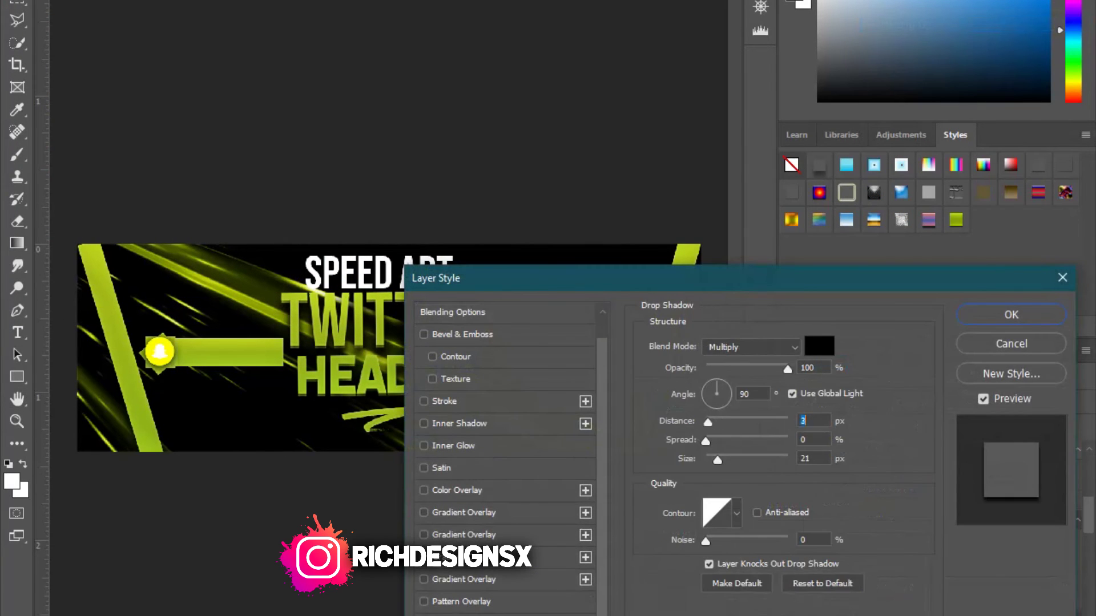
{"action": "left_click", "coordinate": [1011, 314]}
{"action": "right_click", "coordinate": [874, 451]}
{"action": "key", "text": "Escape"}
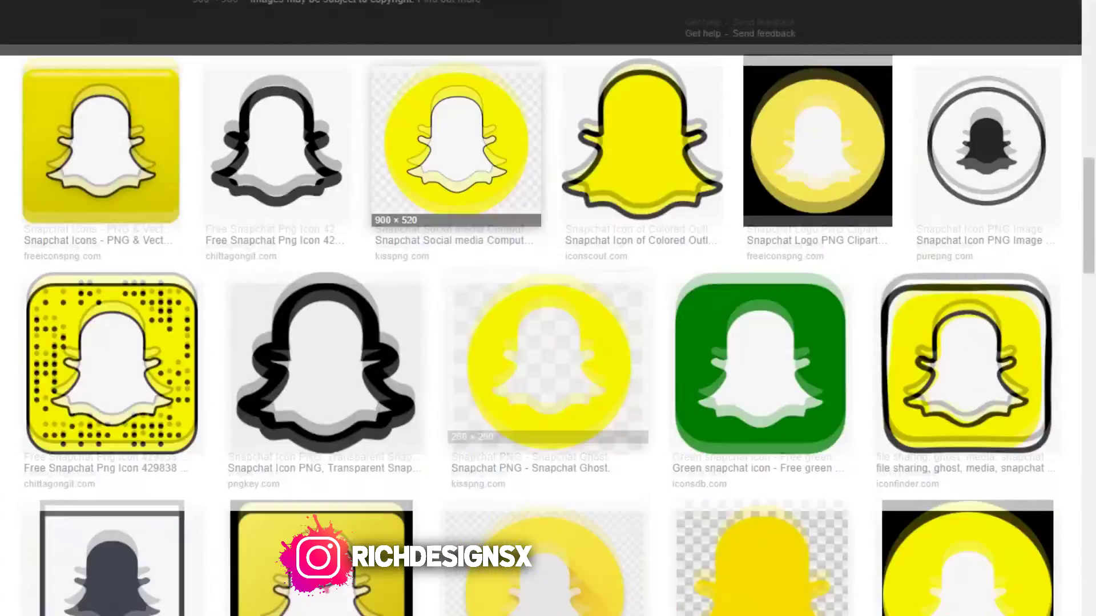
Return to the browser's image results, open the angular yellow Snapchat icon from iconfree.net and save it.
{"action": "scroll", "coordinate": [548, 308], "scroll_direction": "down", "scroll_amount": 10}
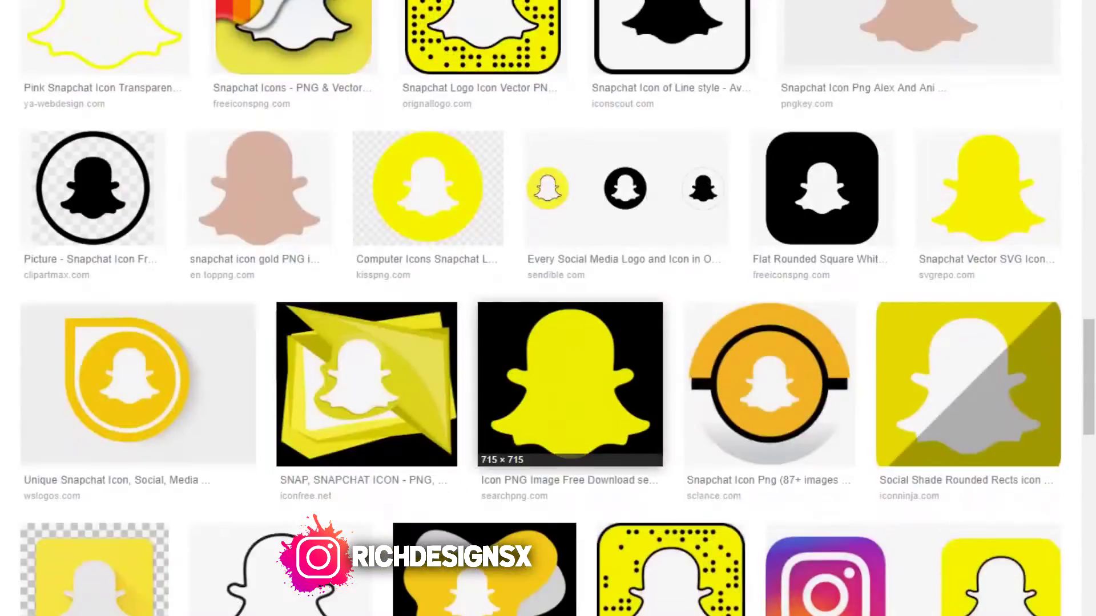
{"action": "left_click", "coordinate": [367, 360]}
{"action": "right_click", "coordinate": [438, 368]}
{"action": "left_click", "coordinate": [474, 400]}
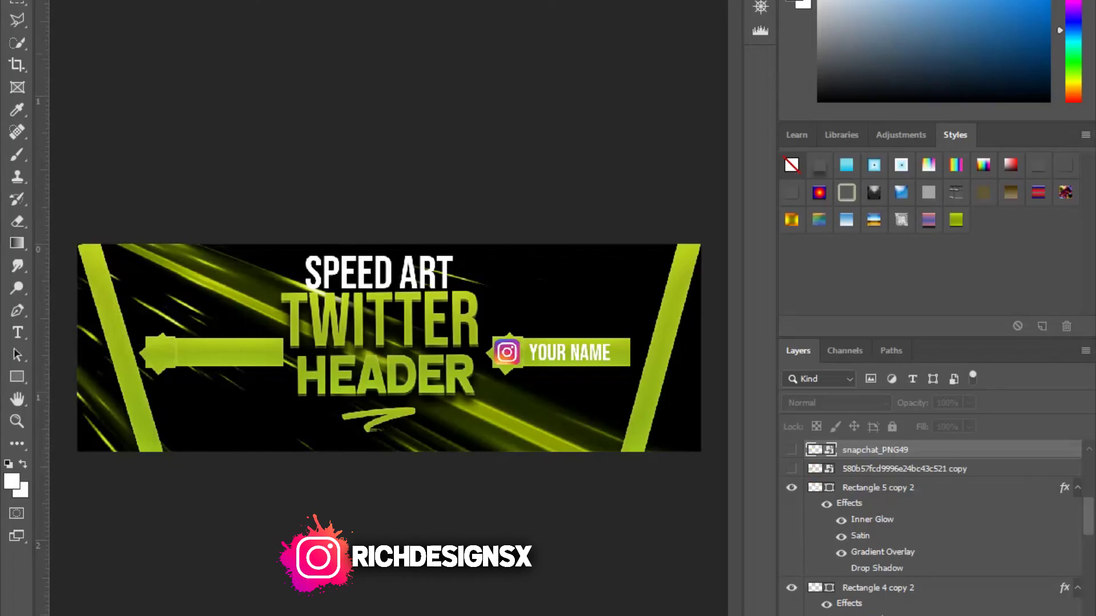
Place the technology-snap-snapchat-icon-8190-512x512 image as a small icon on the left badge and add the text YOUR NAME beside it.
{"action": "left_click", "coordinate": [114, 215]}
{"action": "double_click", "coordinate": [274, 71]}
{"action": "left_click_drag", "start_coordinate": [510, 433], "coordinate": [178, 256]}
{"action": "left_click_drag", "start_coordinate": [165, 333], "coordinate": [159, 351]}
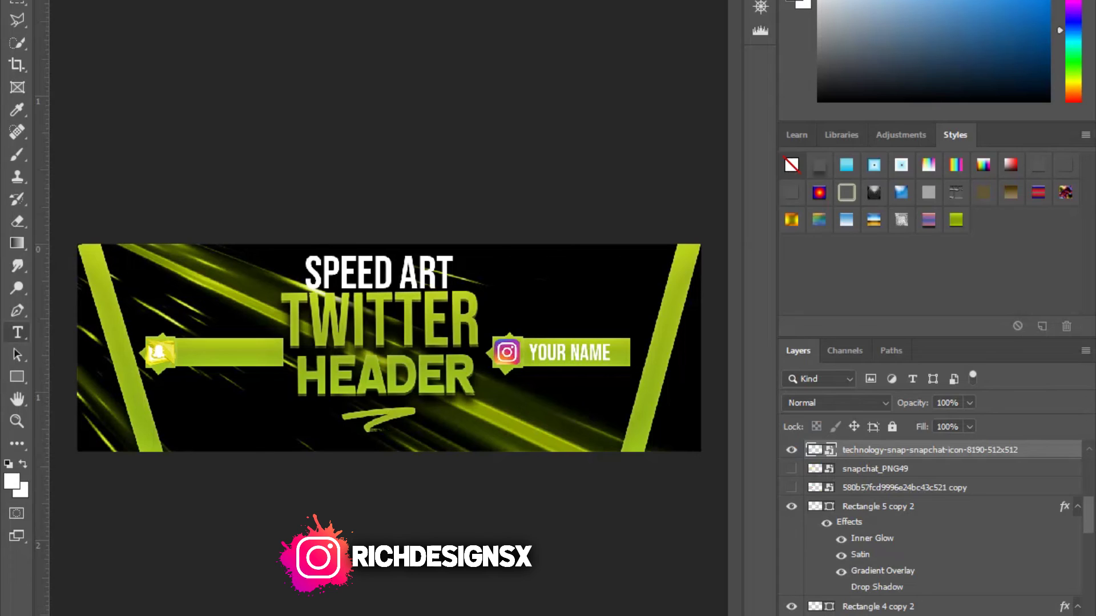
{"action": "left_click", "coordinate": [210, 356]}
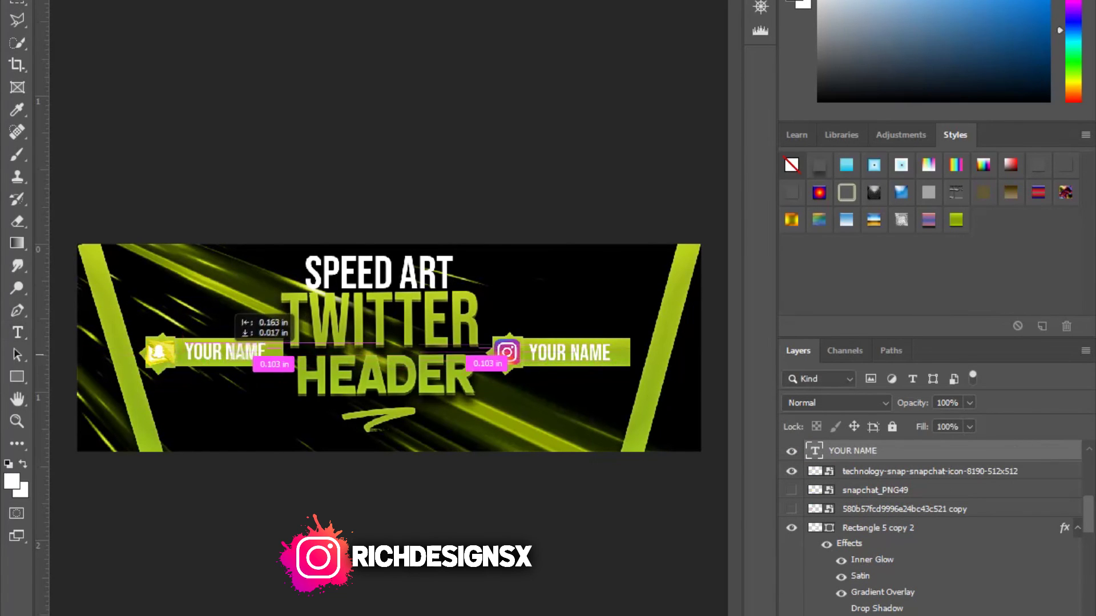
Start saving a copy of the banner in Downloads and open the file format choices.
{"action": "key", "text": "ctrl+shift+s"}
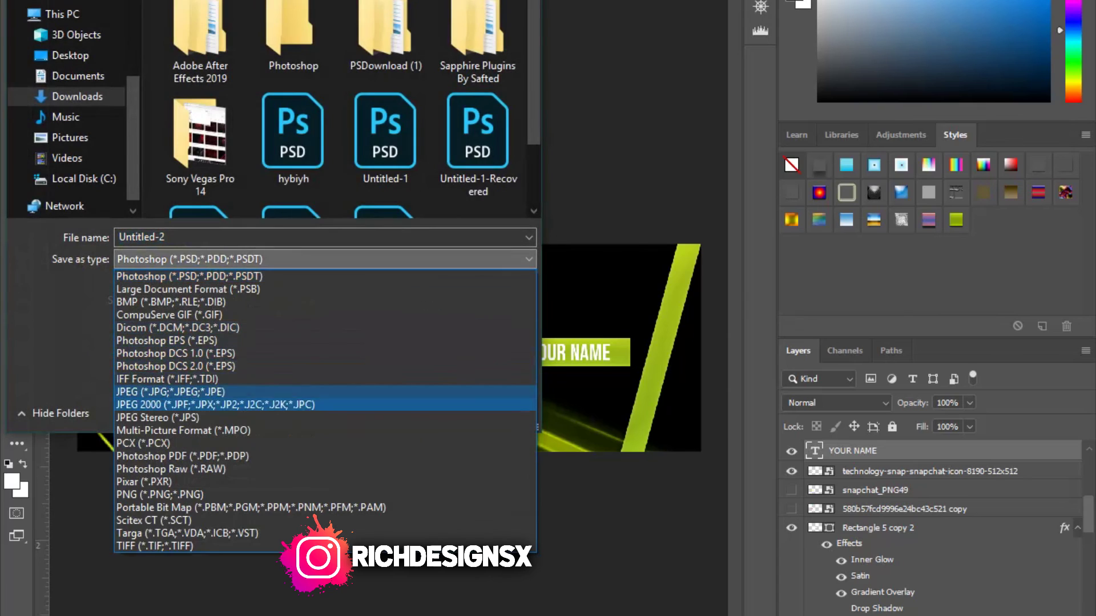